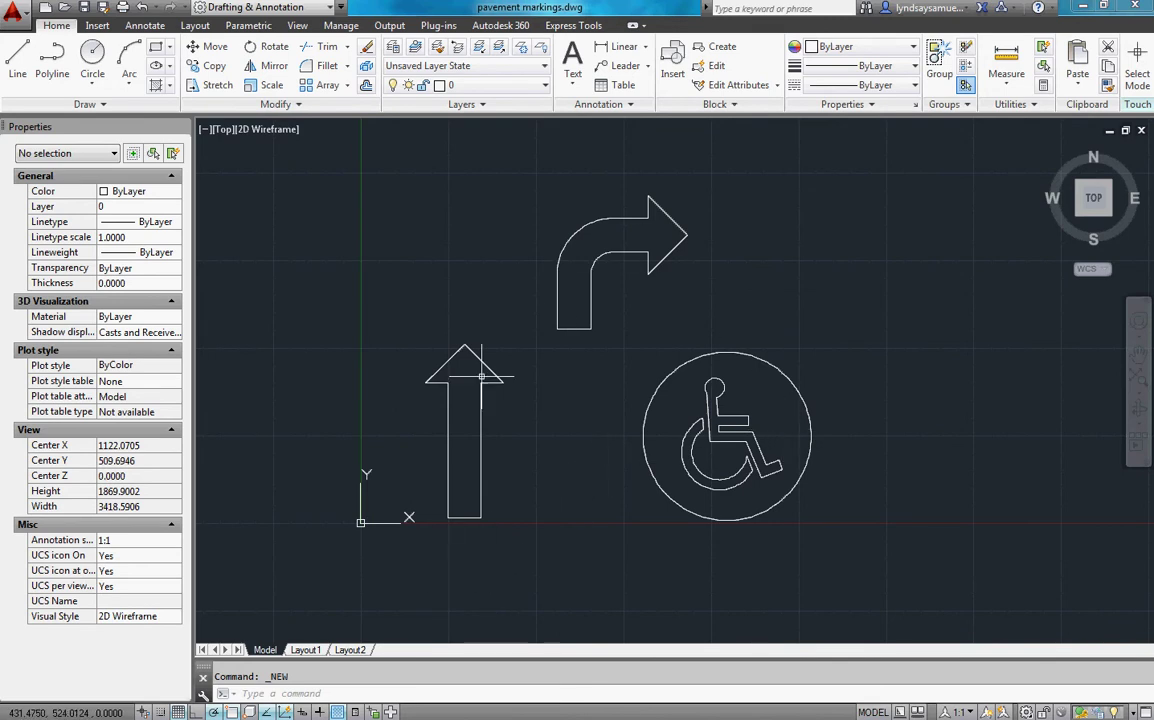
- Window-select the straight up arrow and move it into the wheelchair circle
left_click(392, 312)
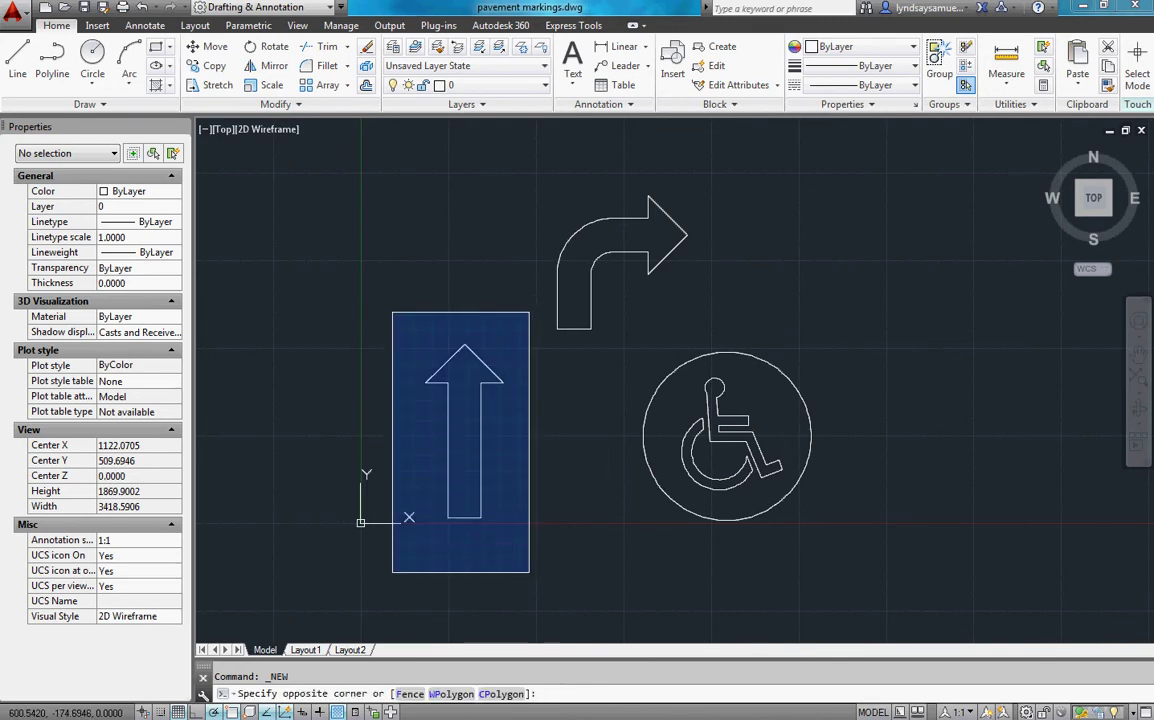
left_click(507, 514)
left_click(210, 47)
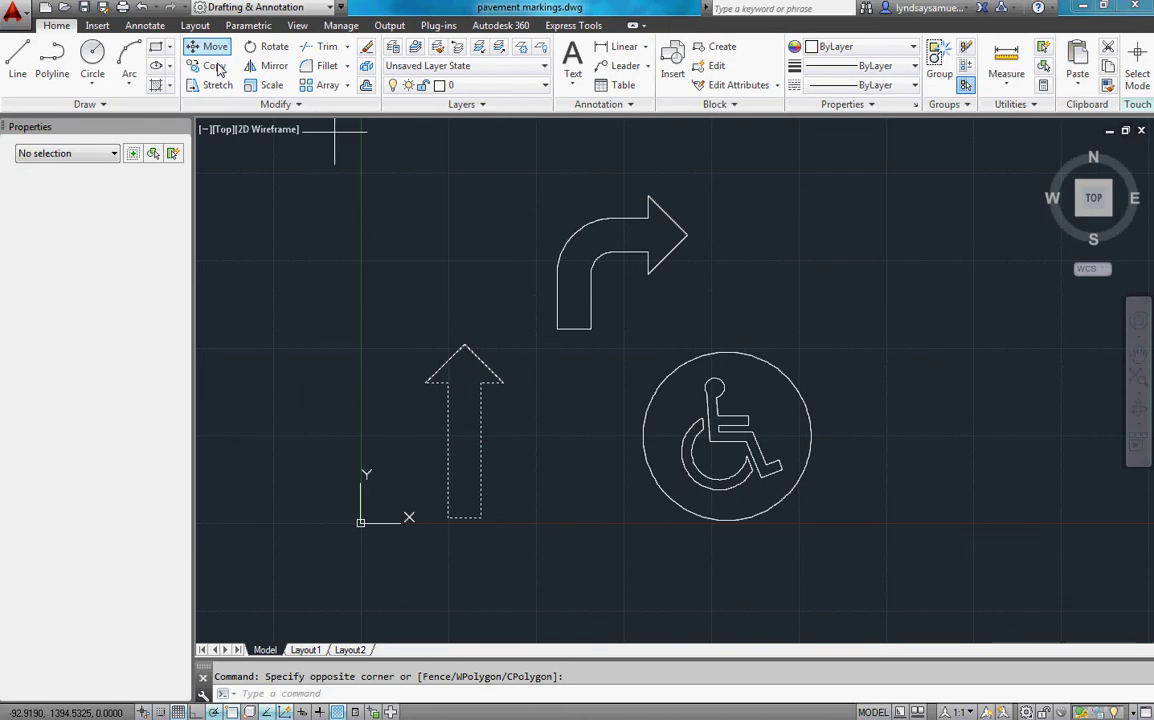
left_click(463, 437)
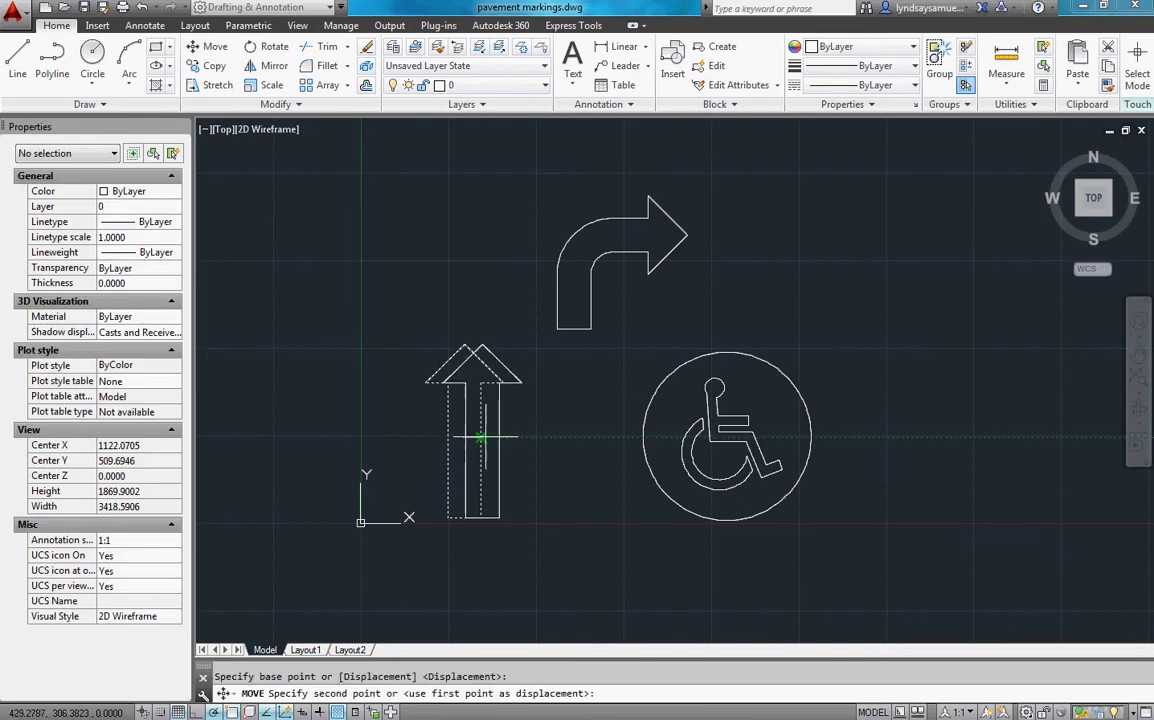
left_click(719, 451)
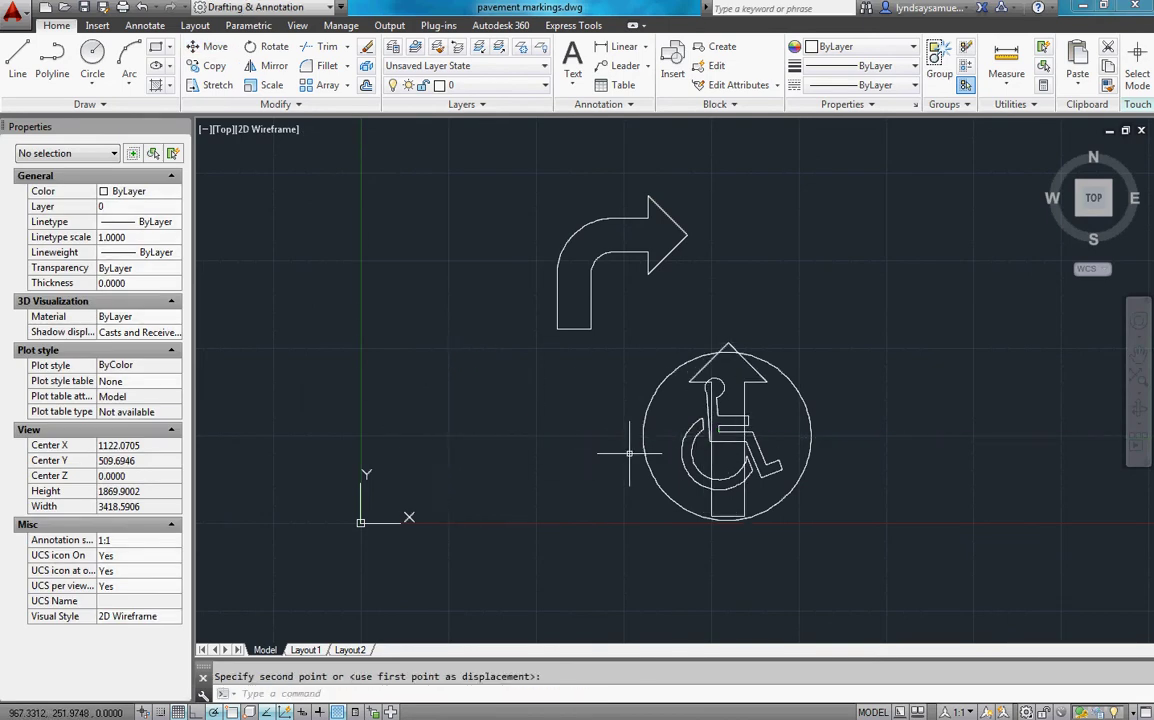
- Move the 11-object right-turn arrow into the same circle, from its corner base point
left_click(497, 160)
left_click(705, 341)
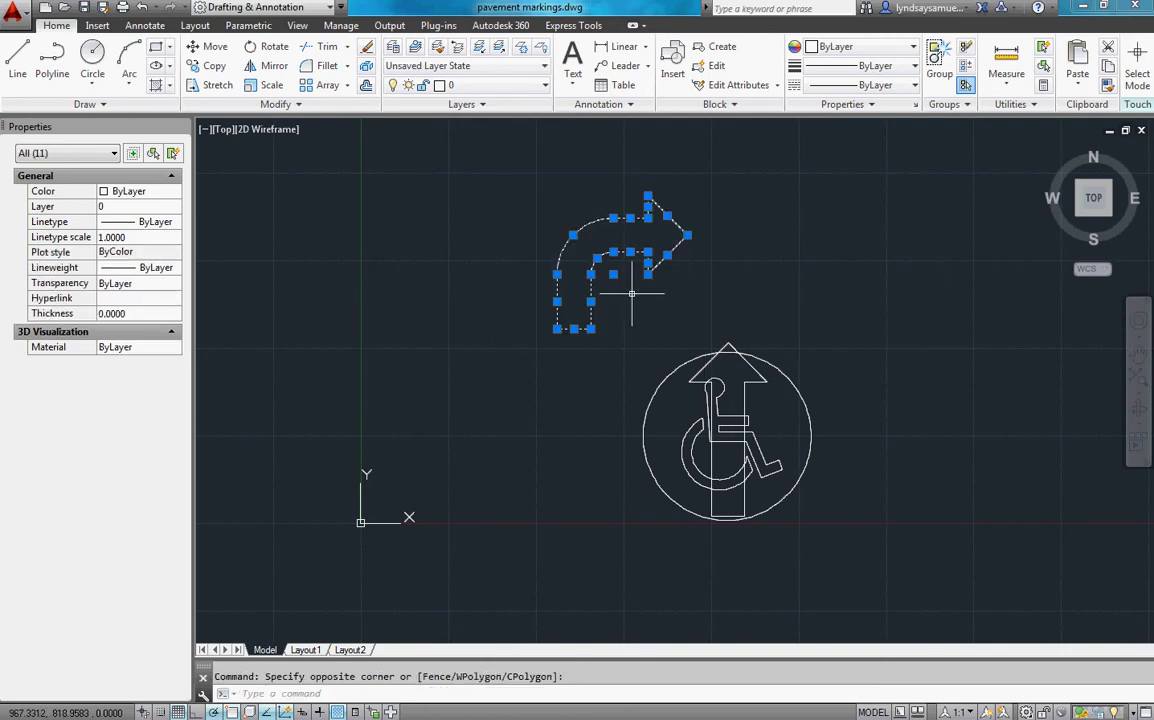
left_click(215, 50)
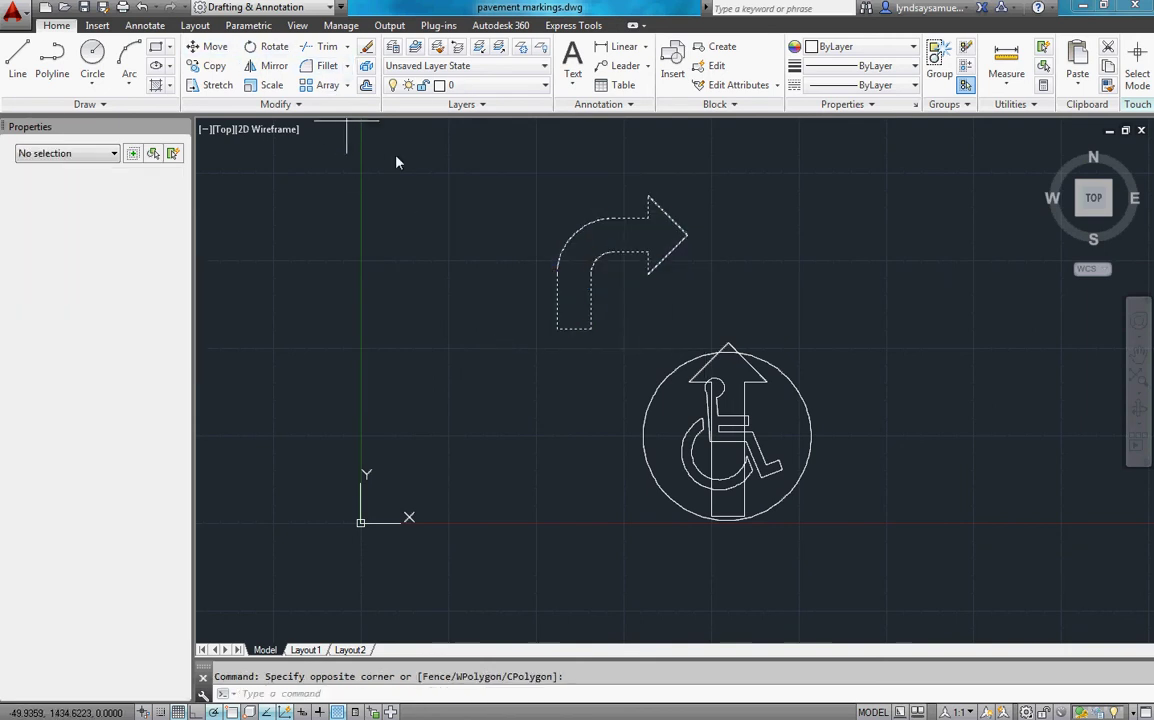
left_click(613, 274)
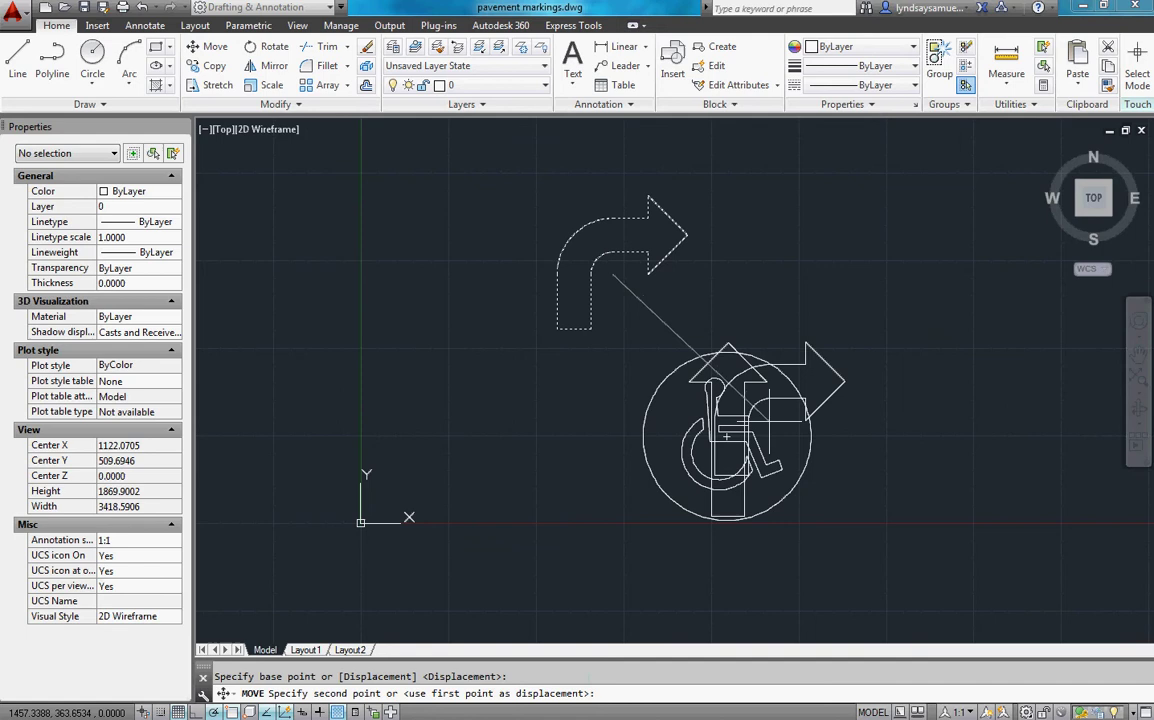
left_click(711, 442)
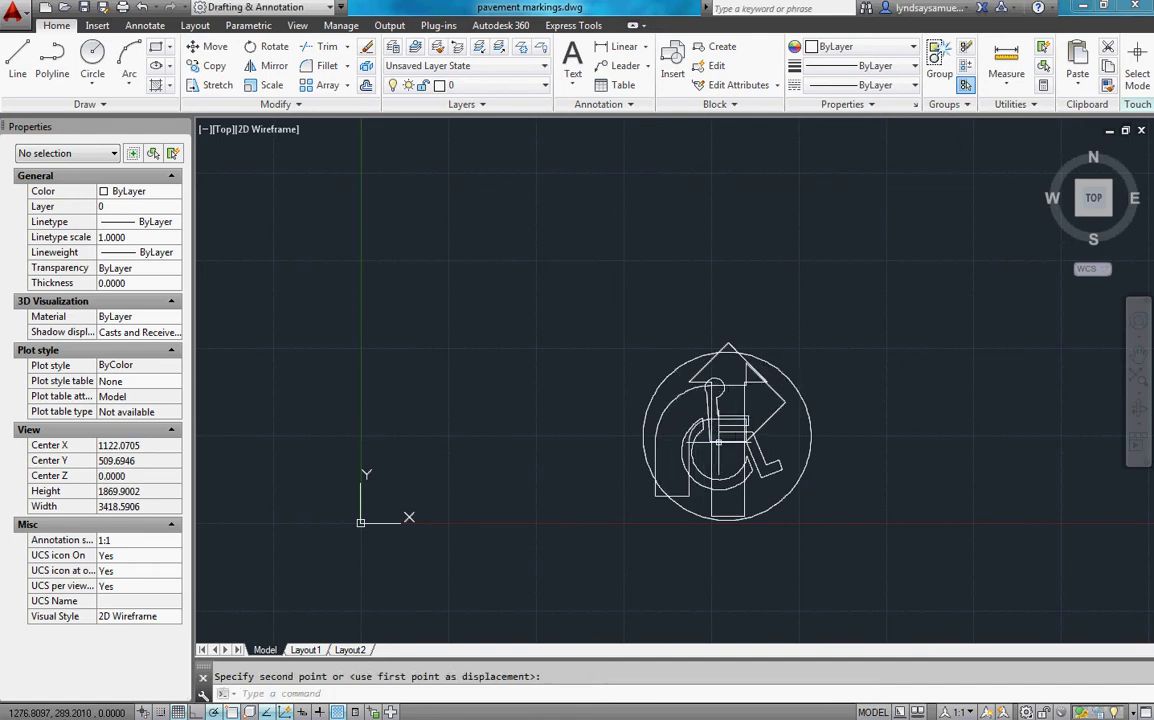
scroll(851, 425, "up", 4)
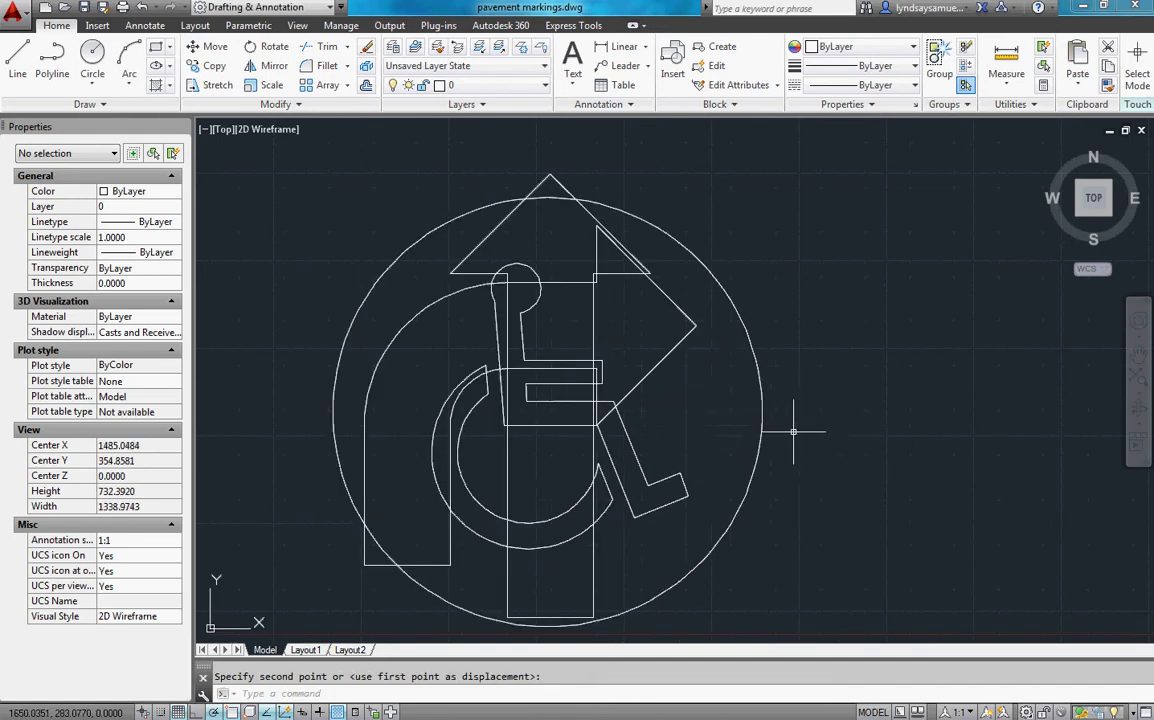
scroll(870, 395, "down", 3)
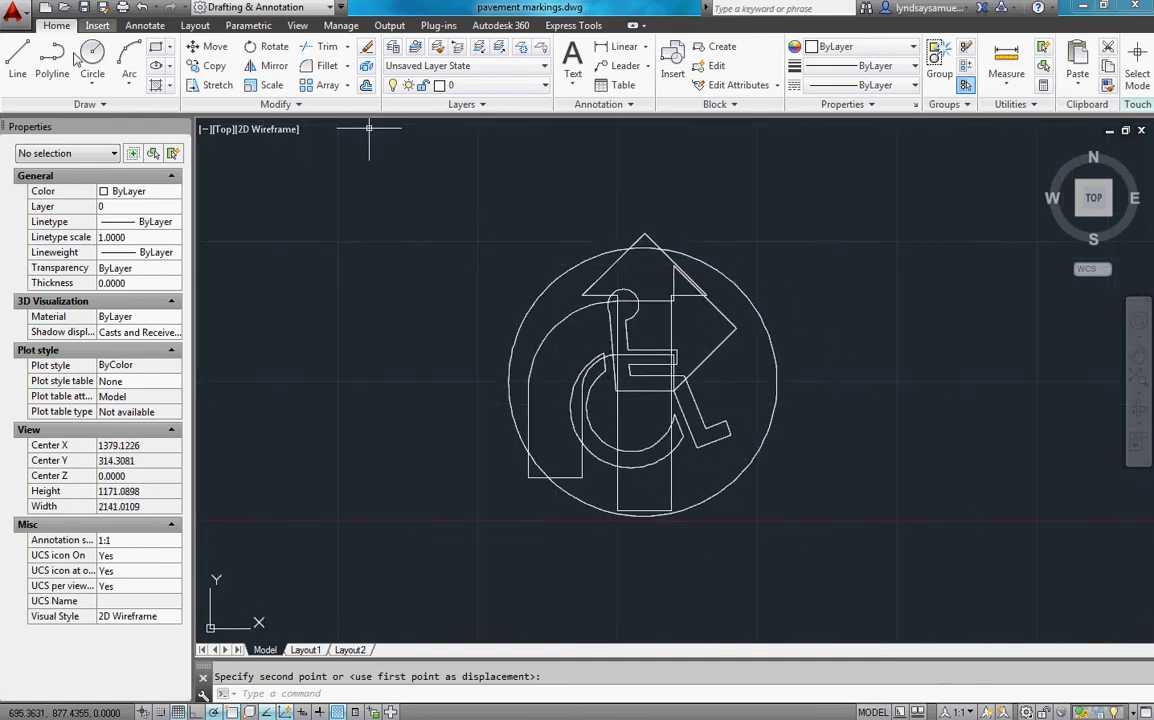
- Start a new block based at the sign's centre, selecting all 38 sign objects
left_click(97, 25)
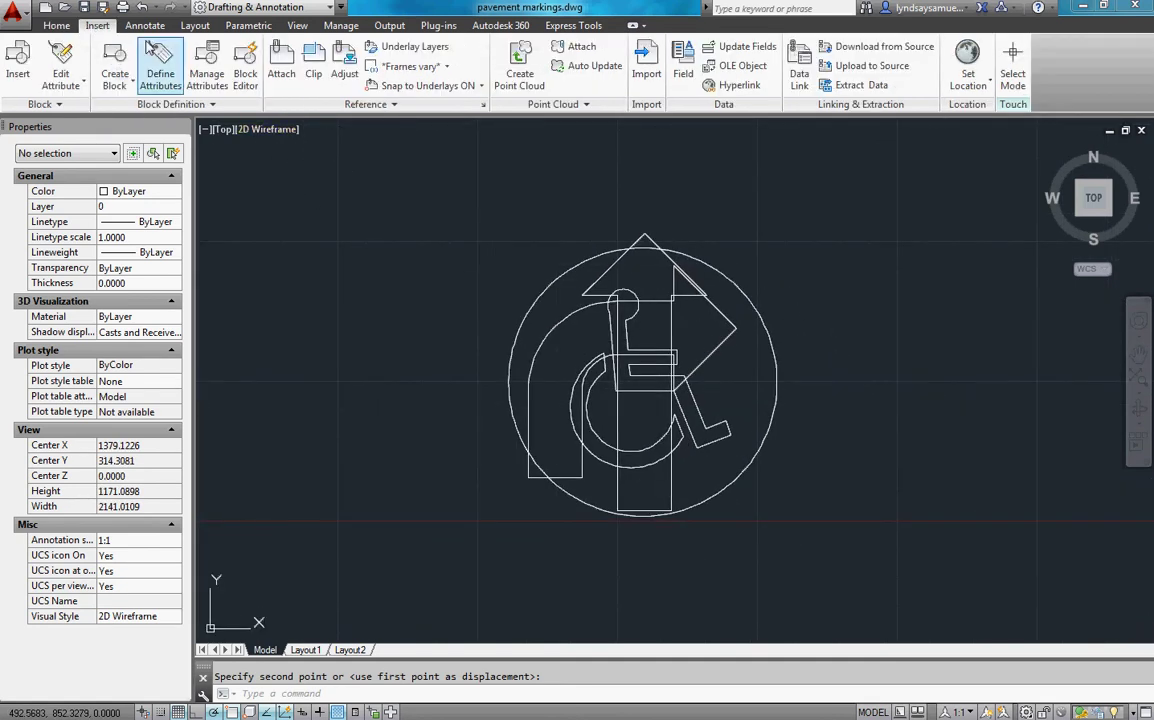
left_click(113, 60)
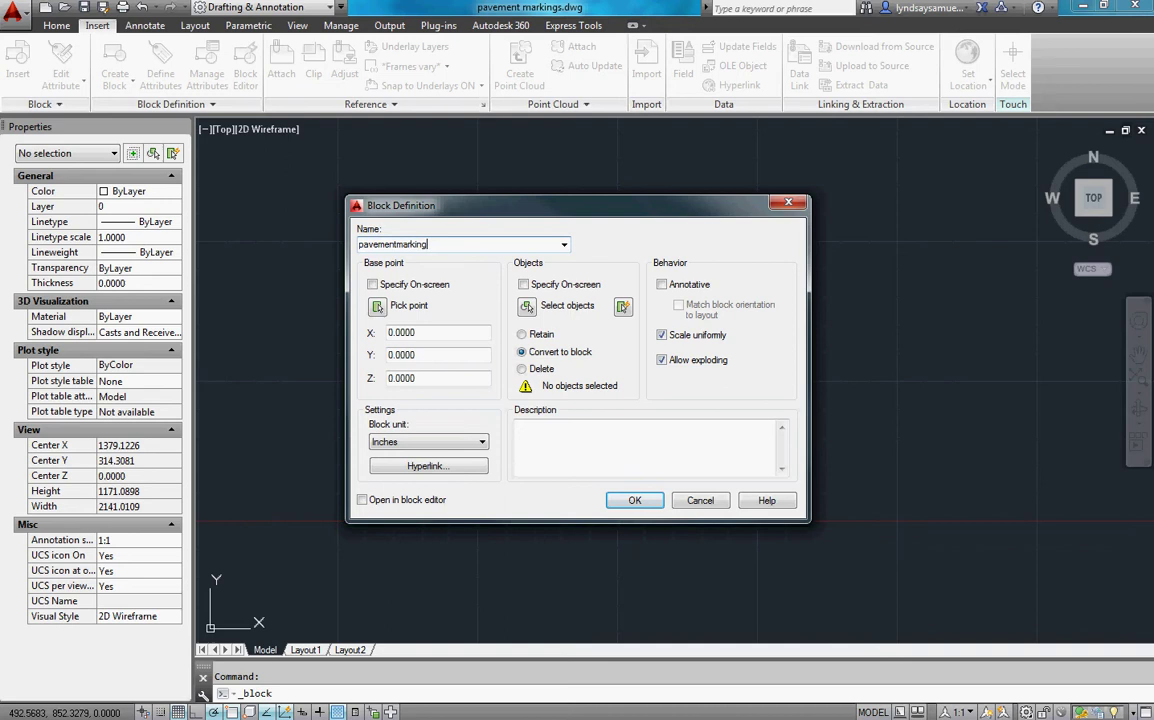
left_click(379, 305)
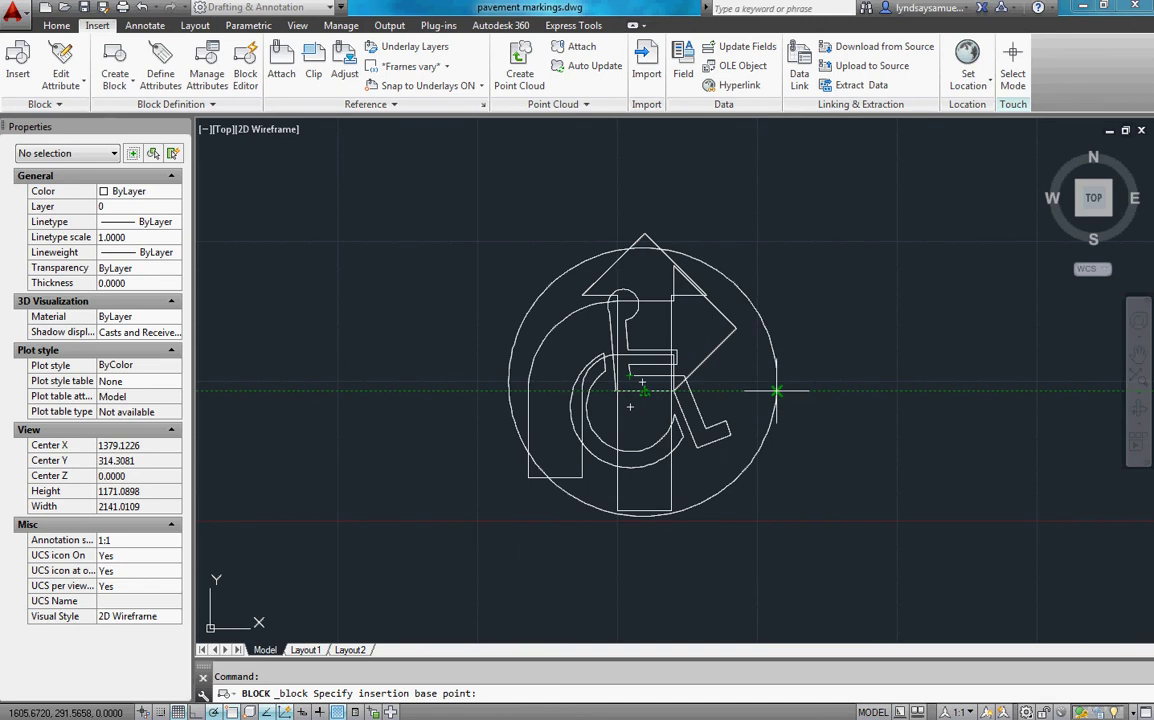
left_click(630, 406)
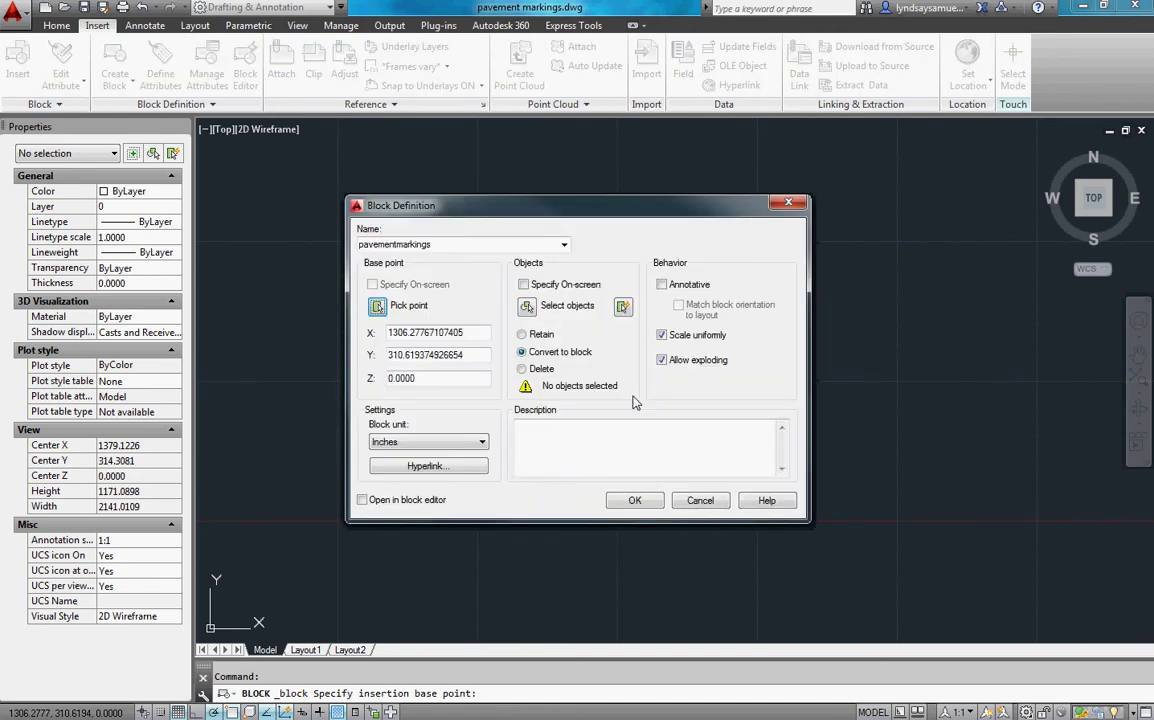
left_click(528, 306)
left_click(452, 198)
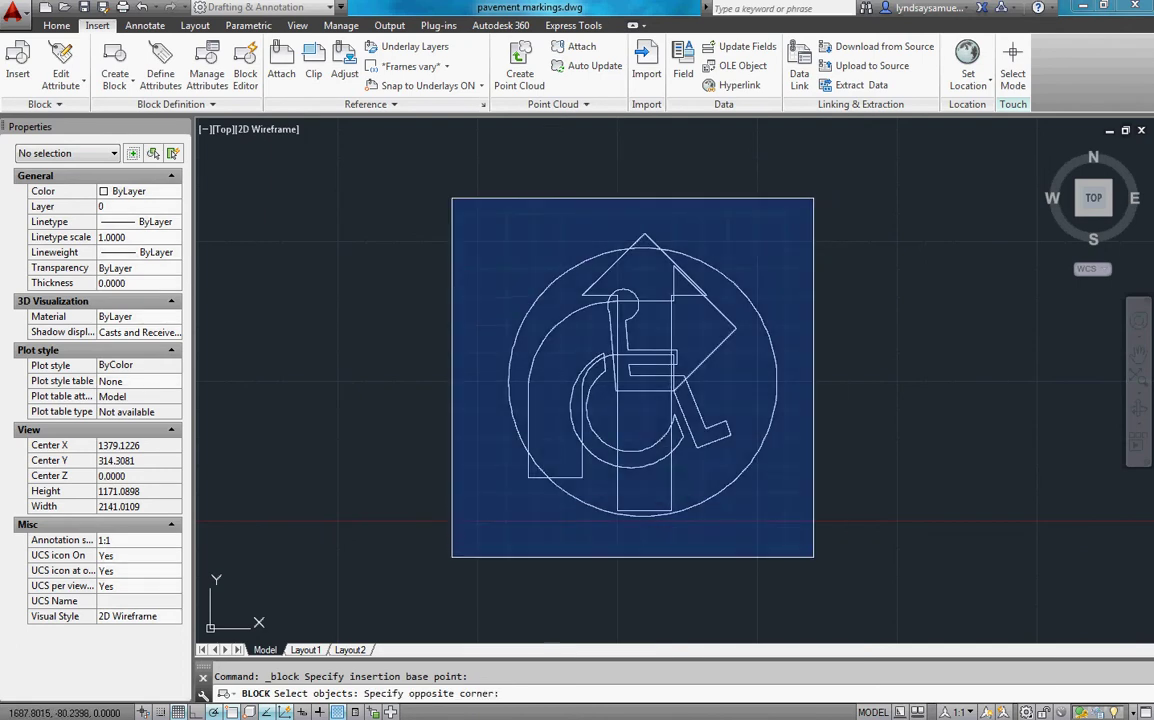
left_click(818, 558)
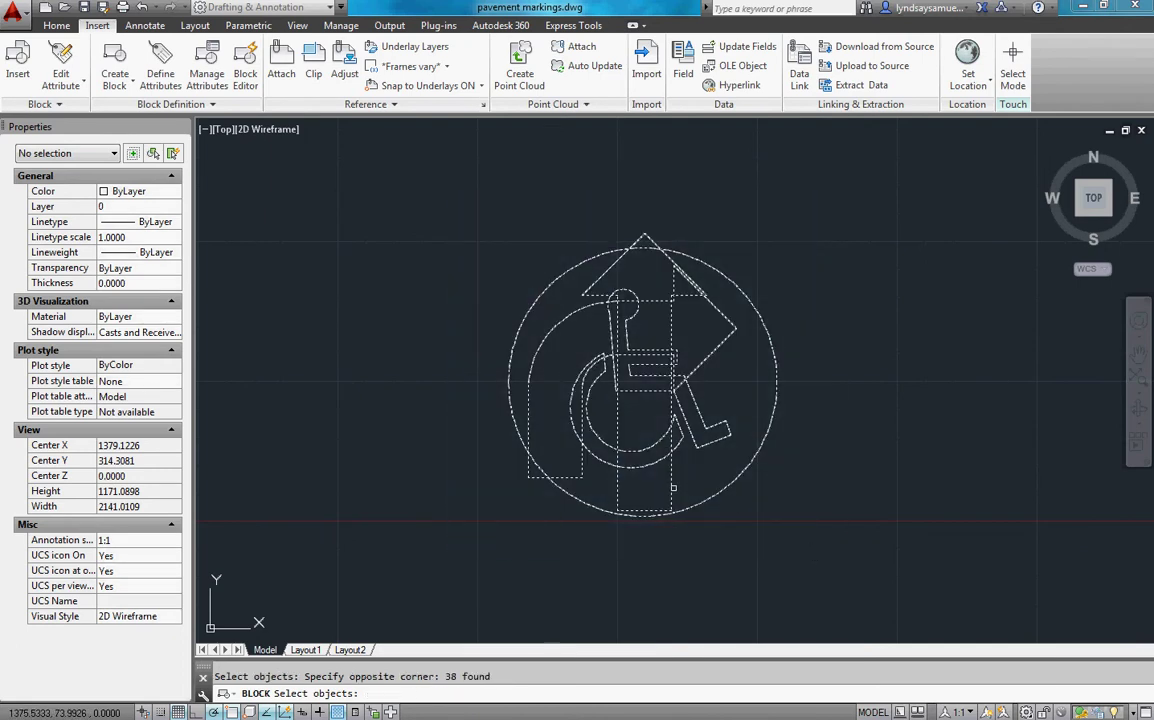
key("Return")
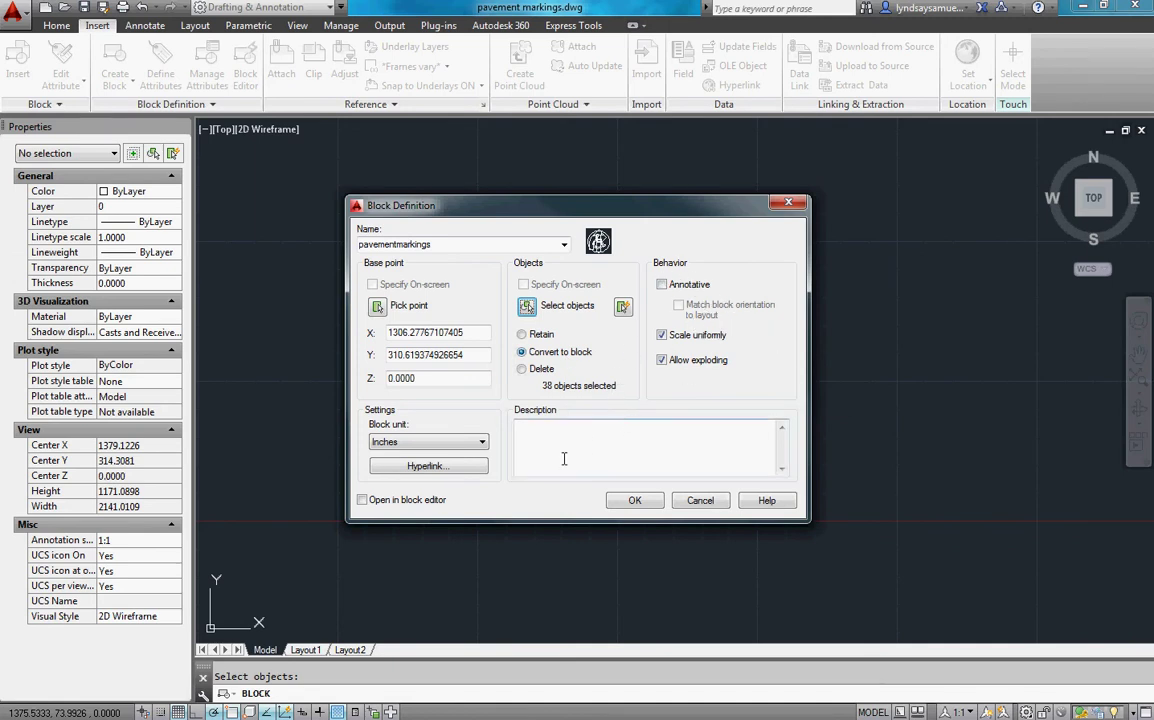
- Set the block unit to Millimeters, create pavementmarkings, then run REGENALL
left_click(430, 442)
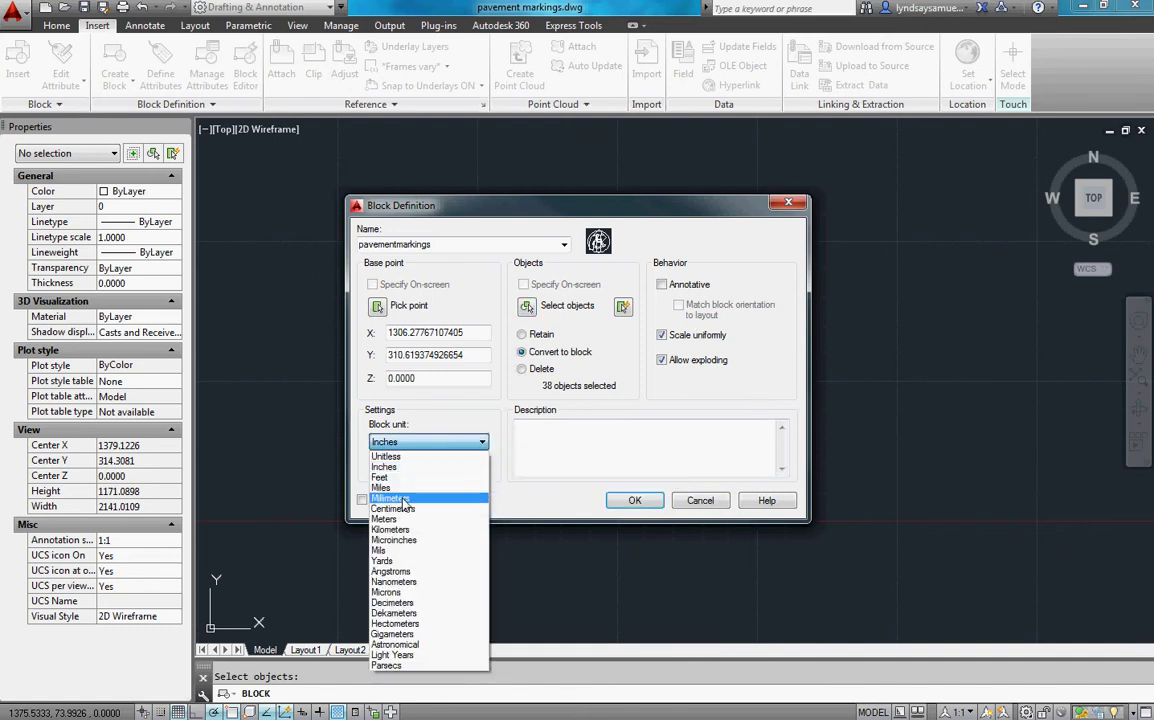
left_click(404, 500)
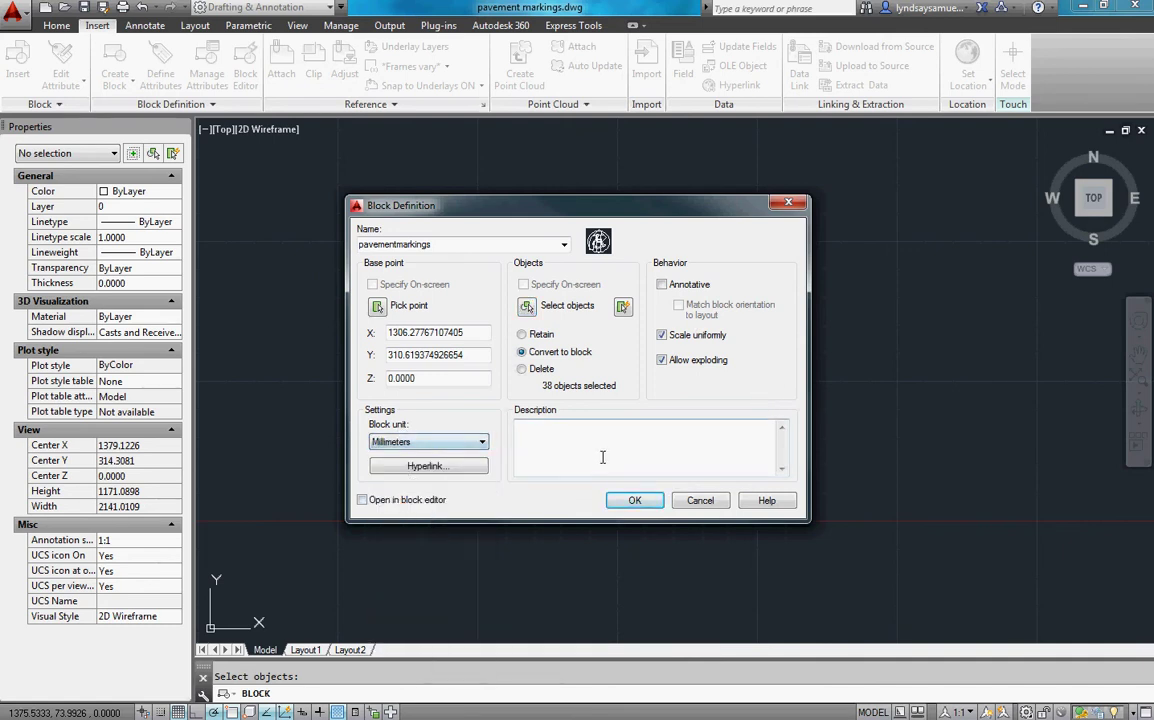
left_click(635, 502)
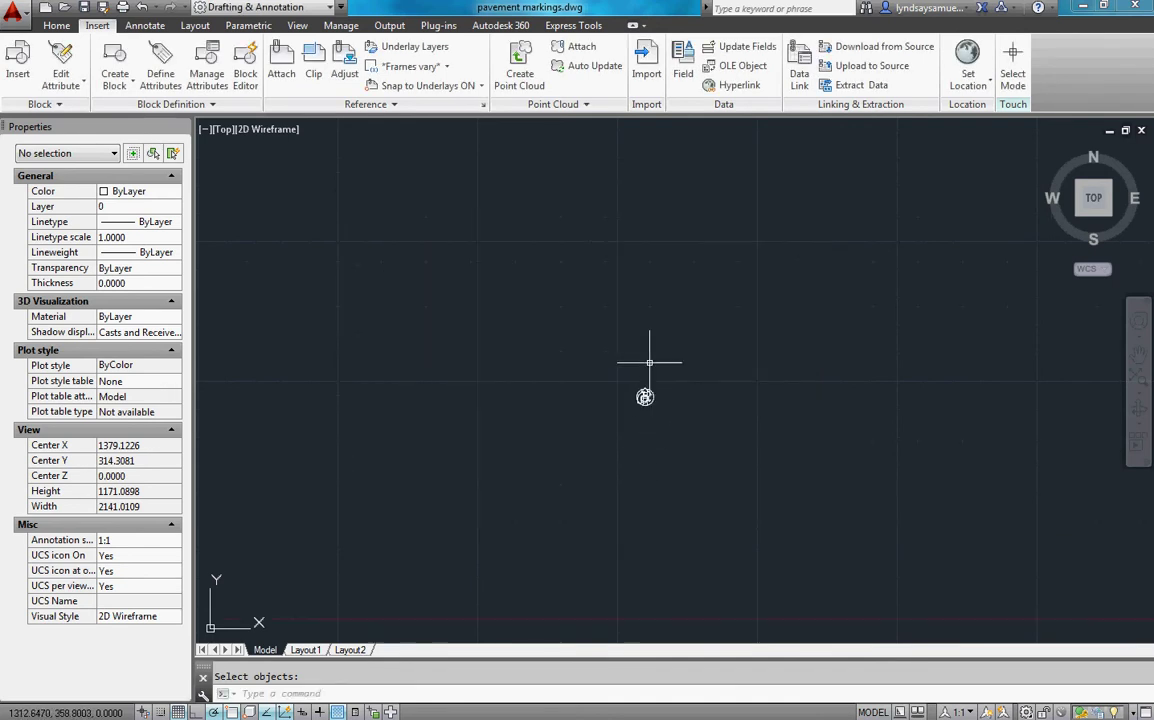
scroll(649, 363, "up", 10)
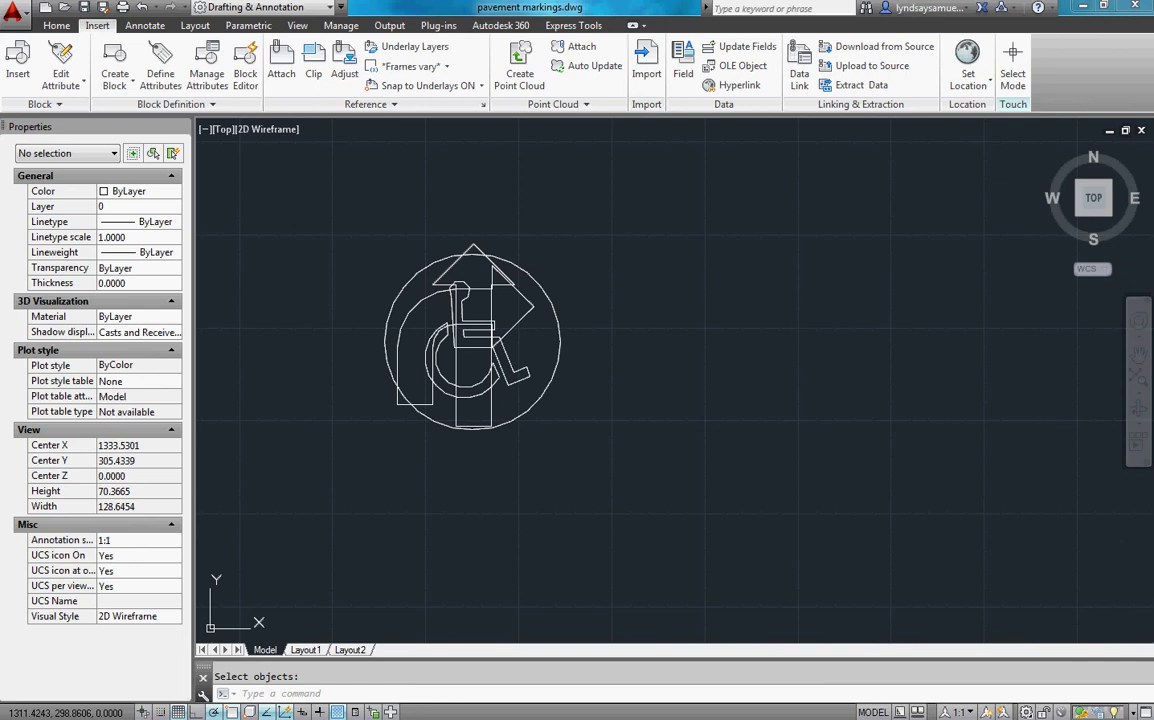
left_click(471, 338)
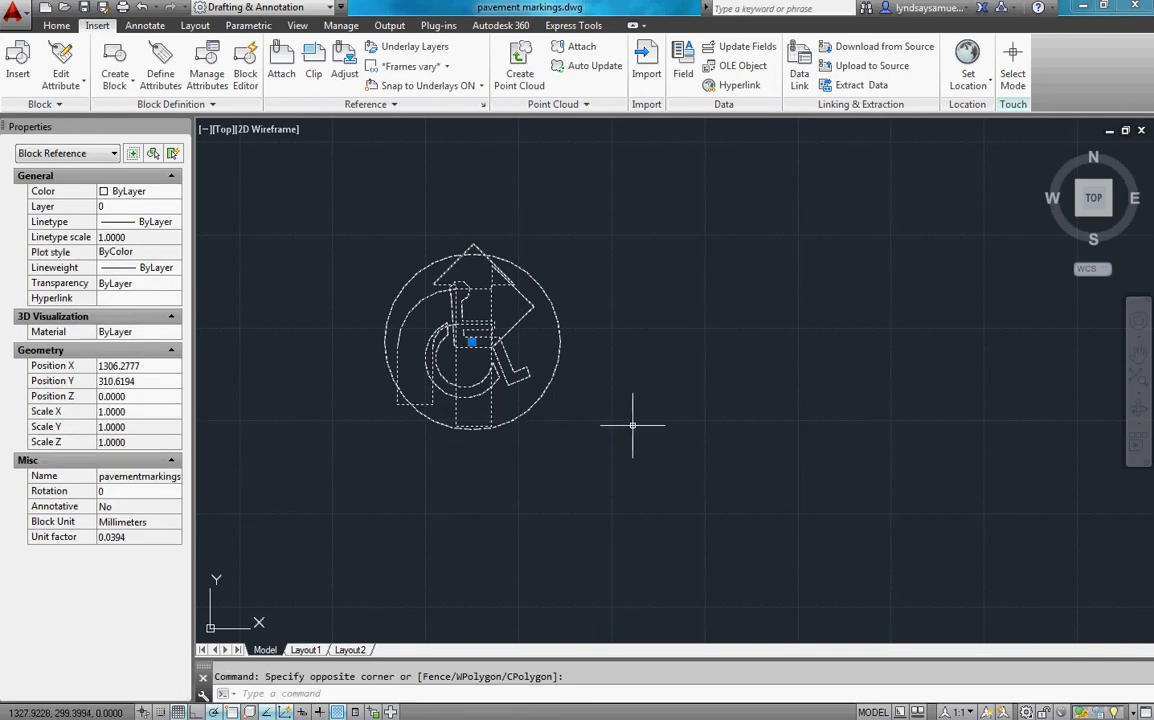
key("Escape")
middle_click_drag(582, 399, 739, 420)
scroll(750, 440, "up", 2)
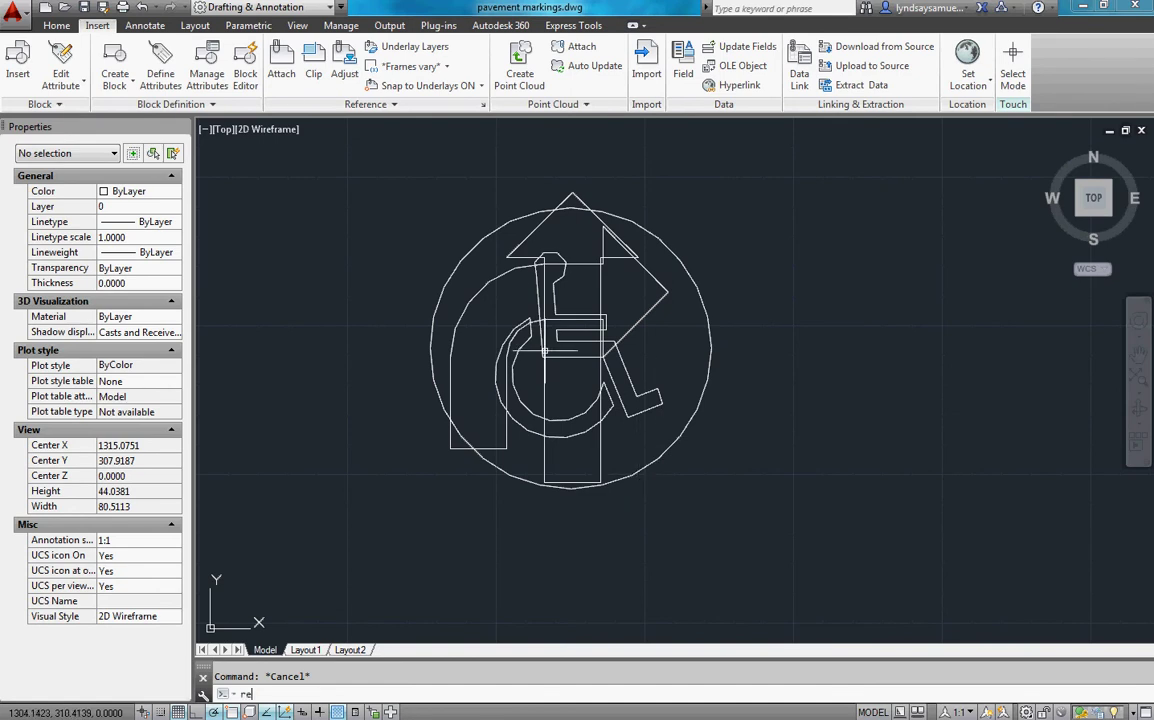
type("regenall")
key("Return")
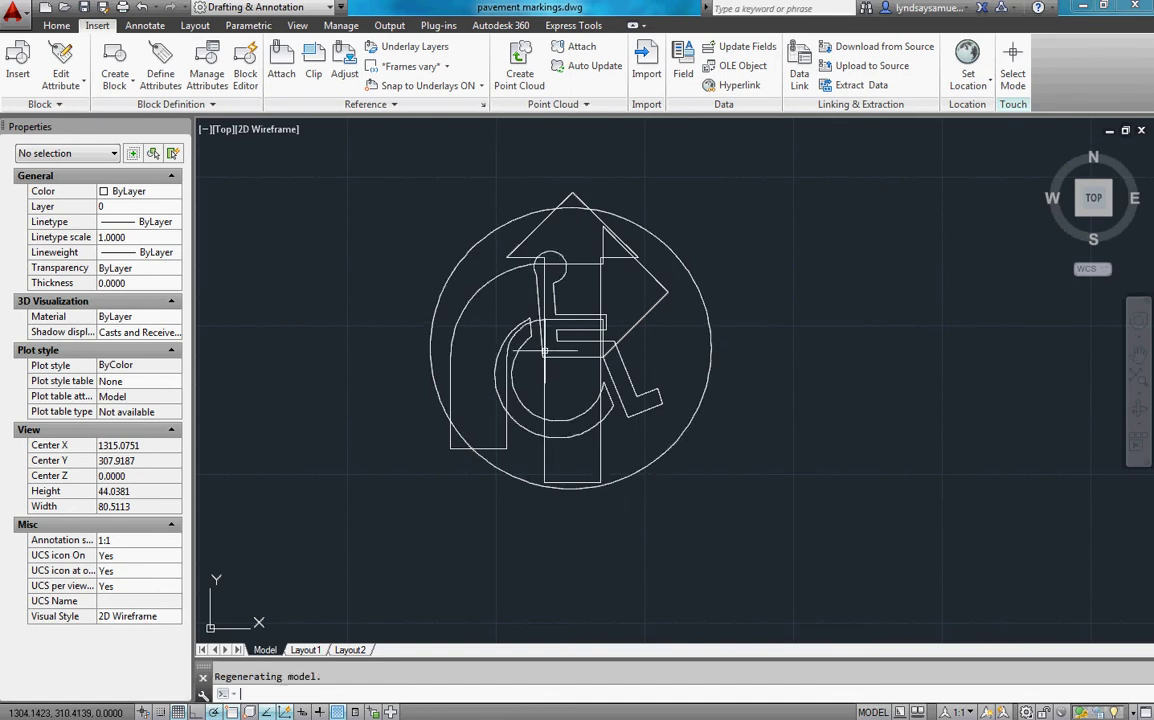
- Open pavementmarkings in the Block Editor and arrange the Block Authoring Palettes beside it
double_click(642, 468)
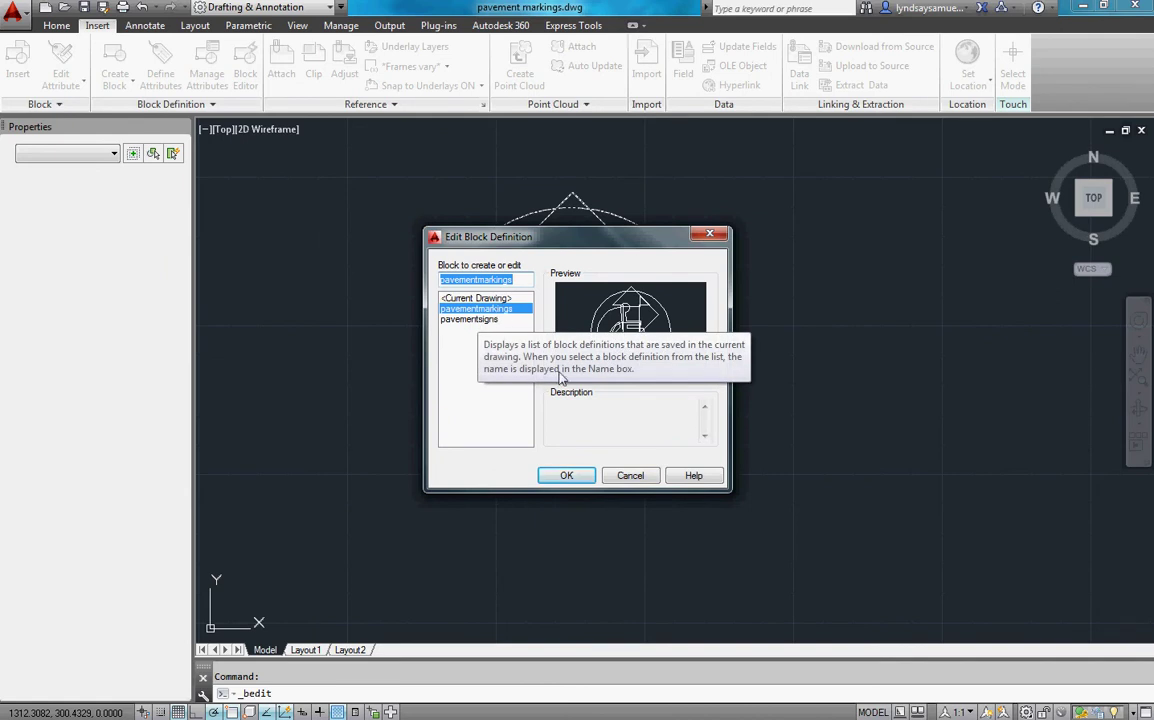
left_click(564, 476)
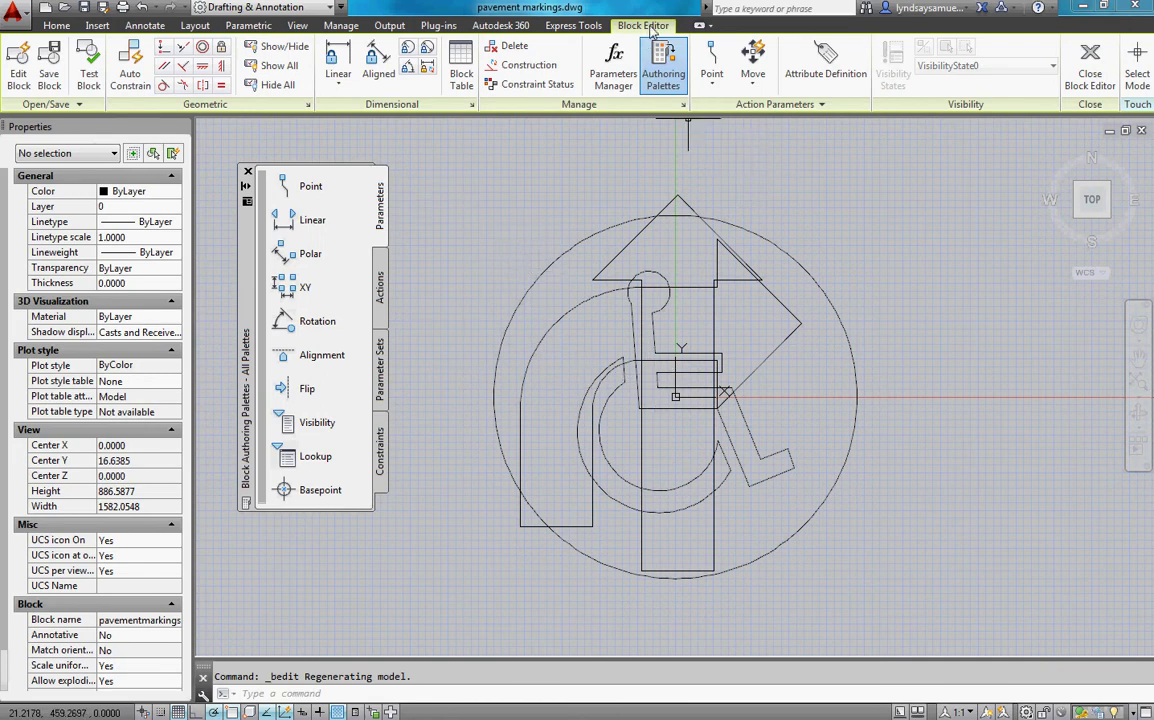
left_click_drag(245, 314, 252, 277)
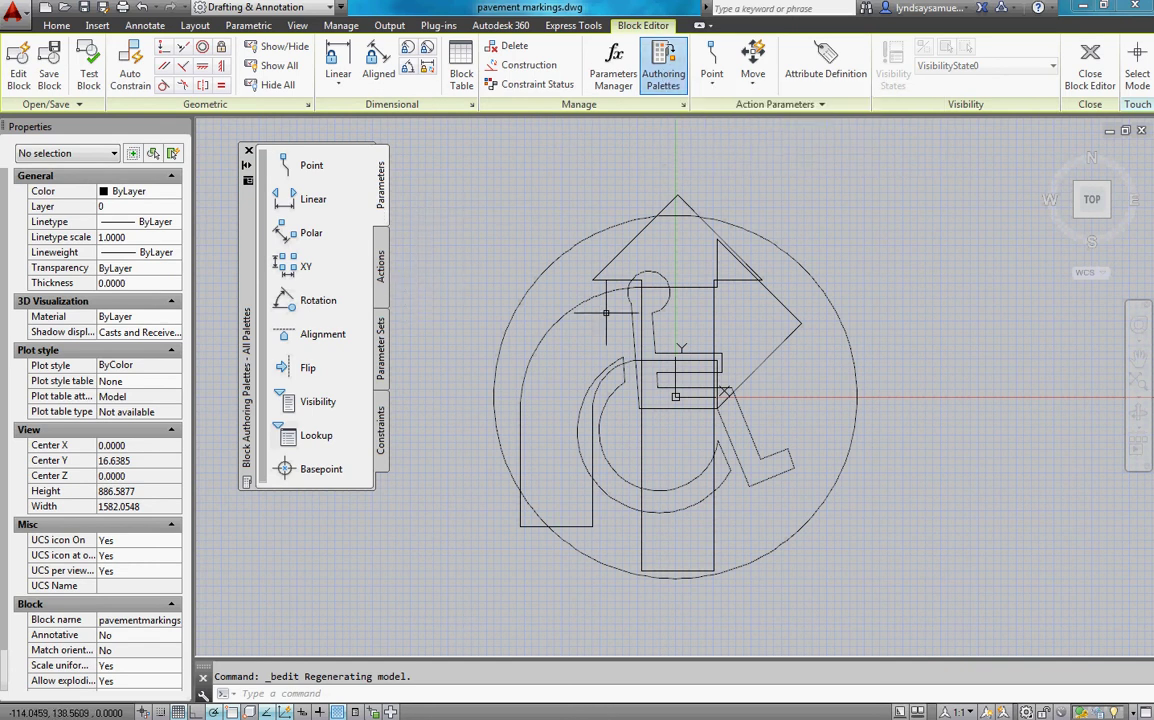
middle_click_drag(948, 319, 900, 308)
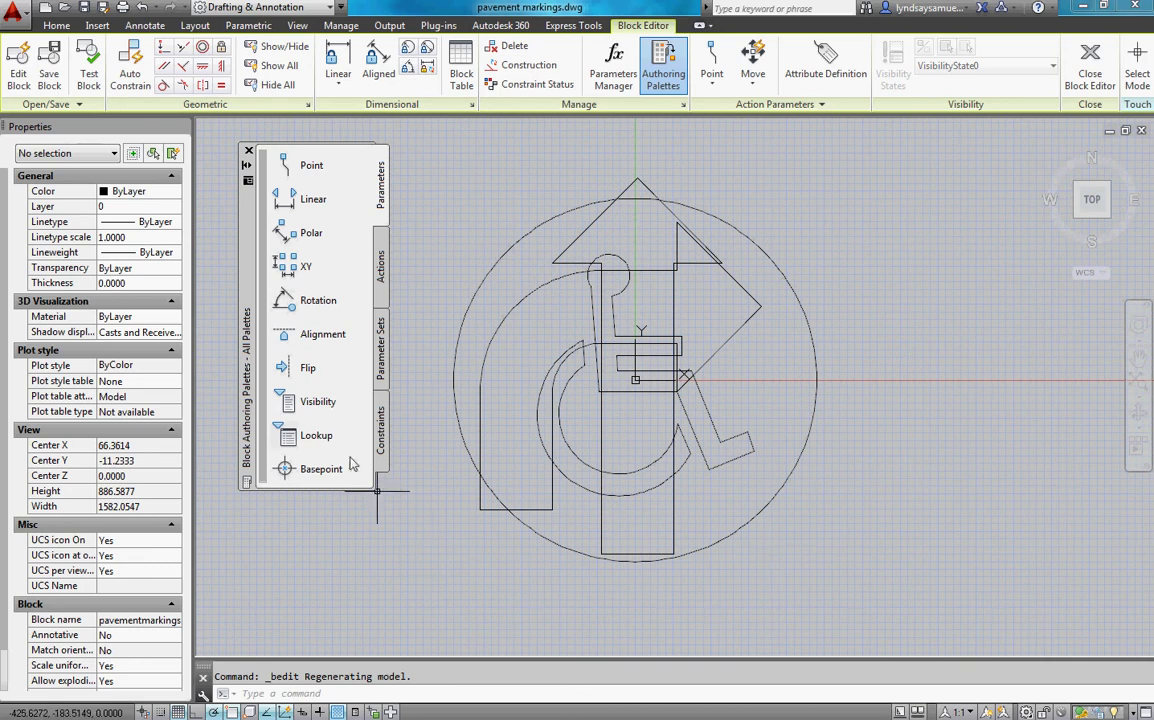
- Place a visibility parameter near the sign and rename its default state to wheelchair
left_click(294, 410)
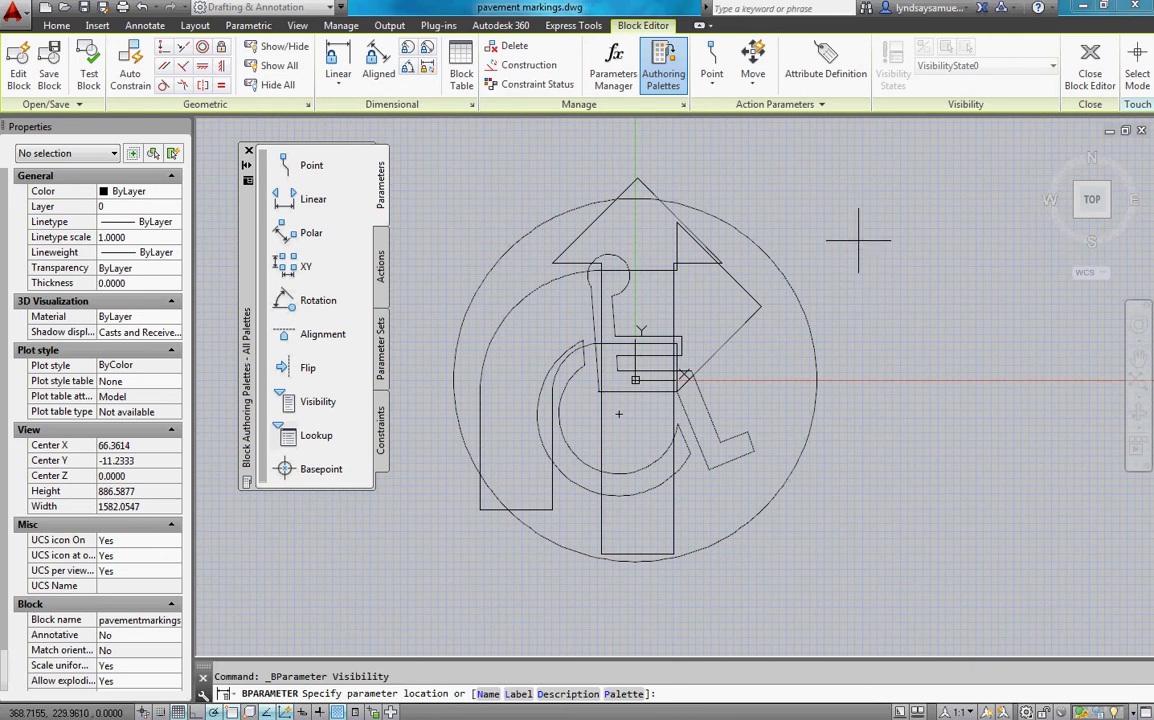
left_click(855, 243)
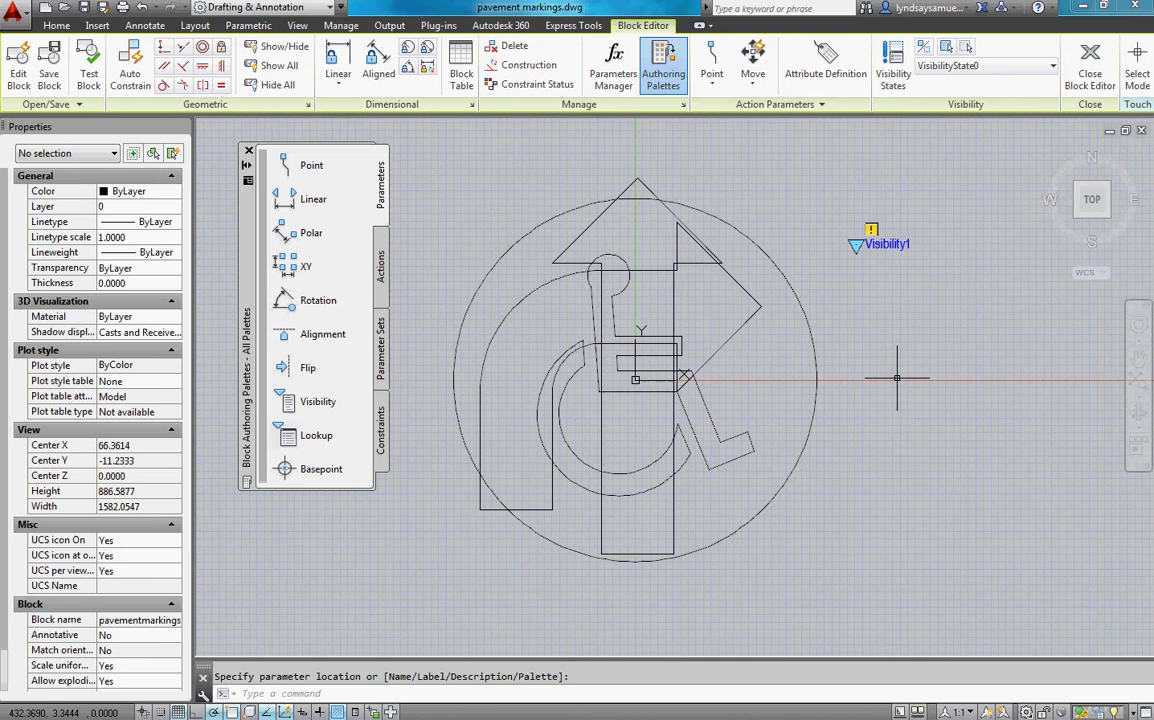
left_click(900, 66)
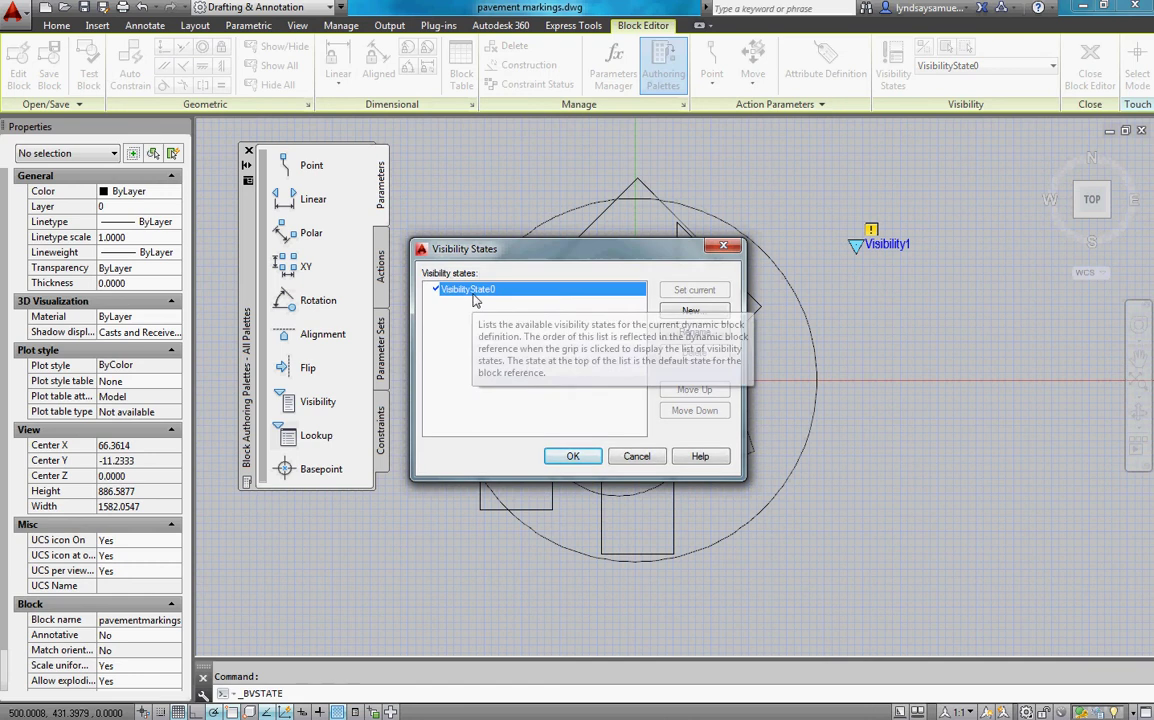
left_click(695, 333)
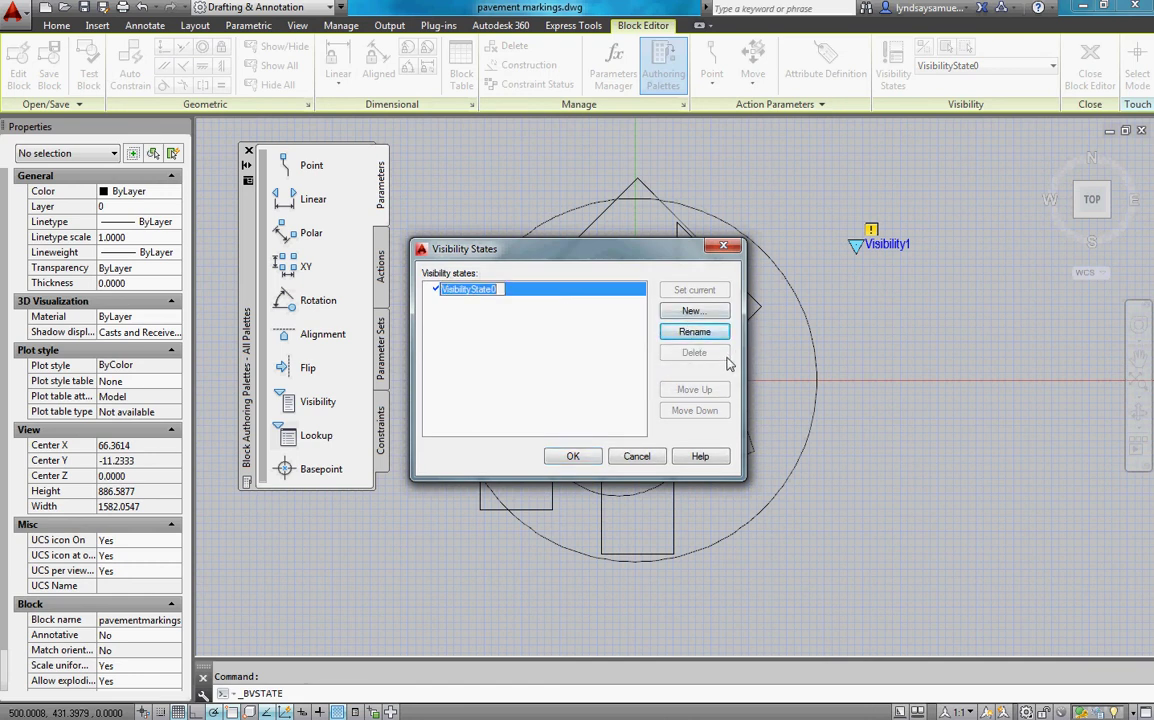
type("wheelchair")
key("Return")
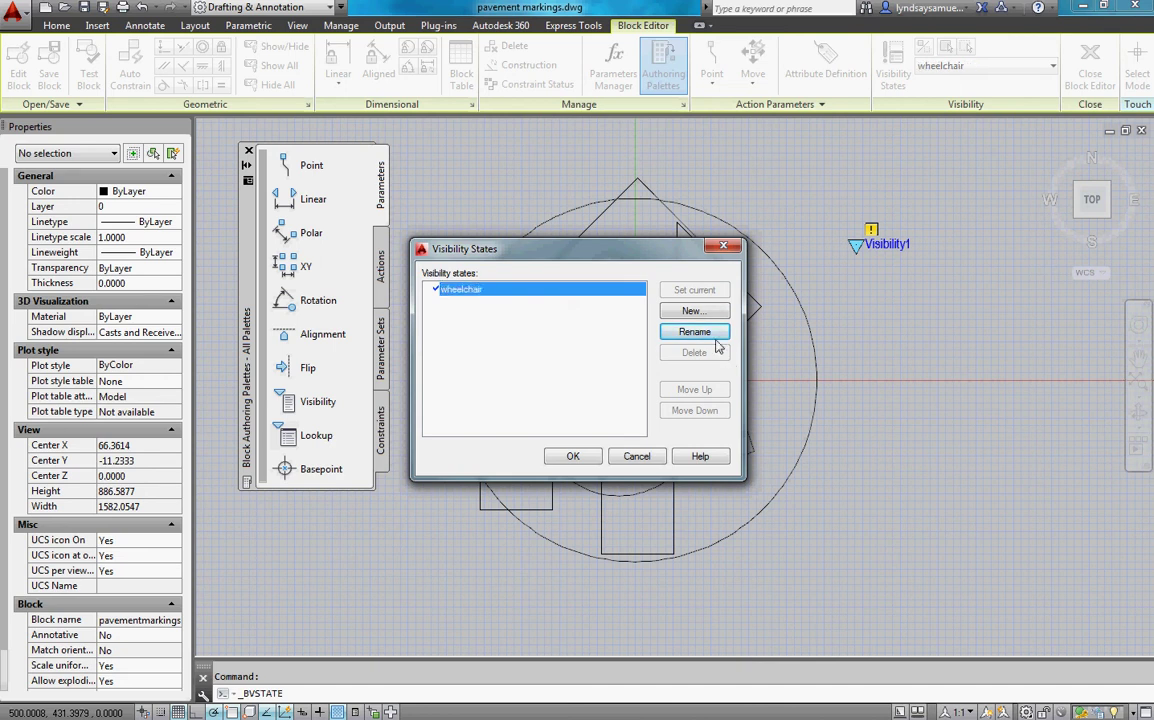
- Add the visibility states uparrow and rightarrow and accept the list
left_click(690, 312)
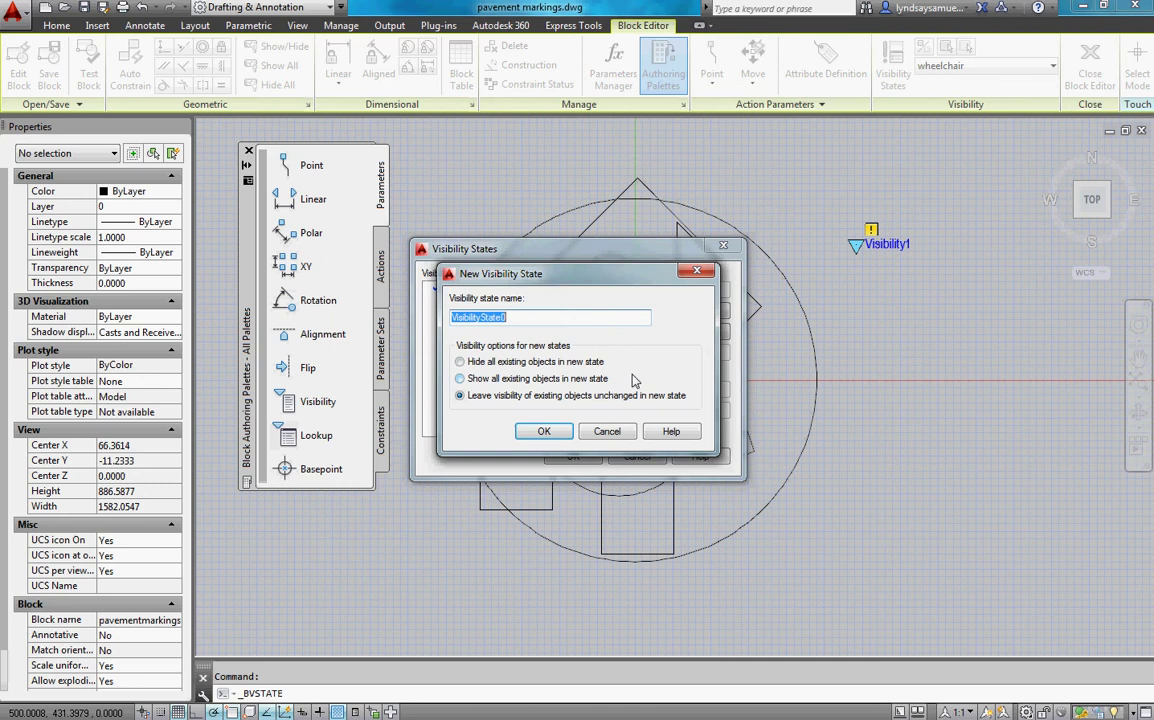
type("uparrow")
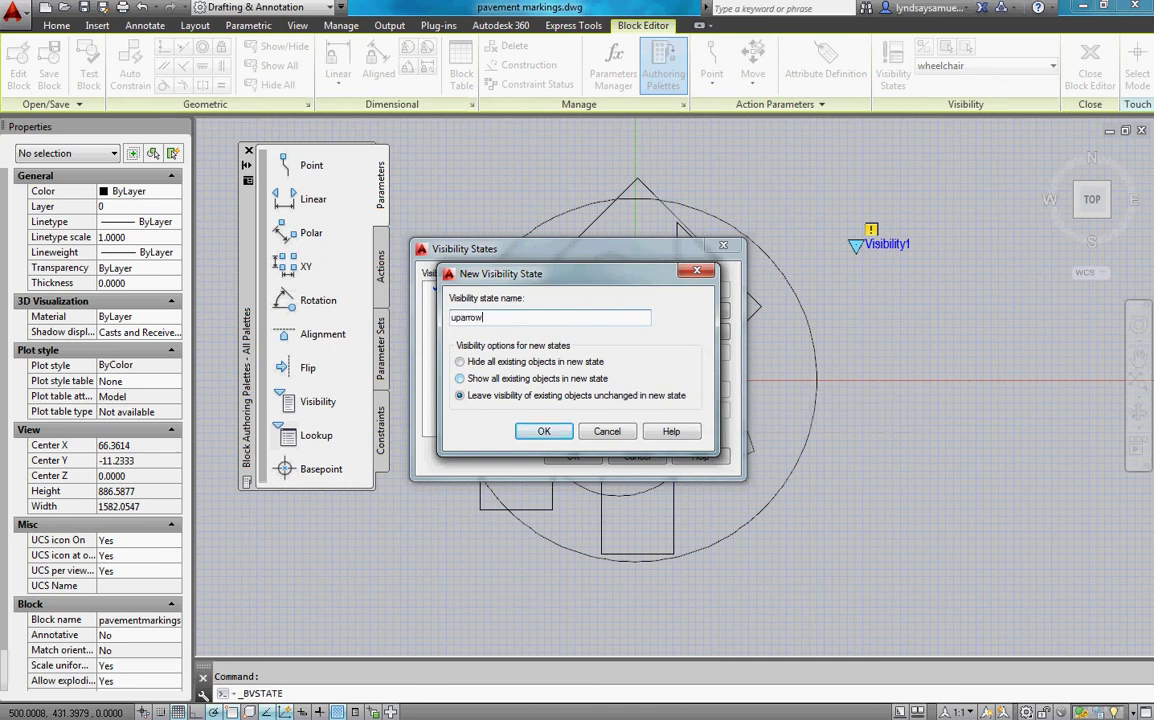
key("Return")
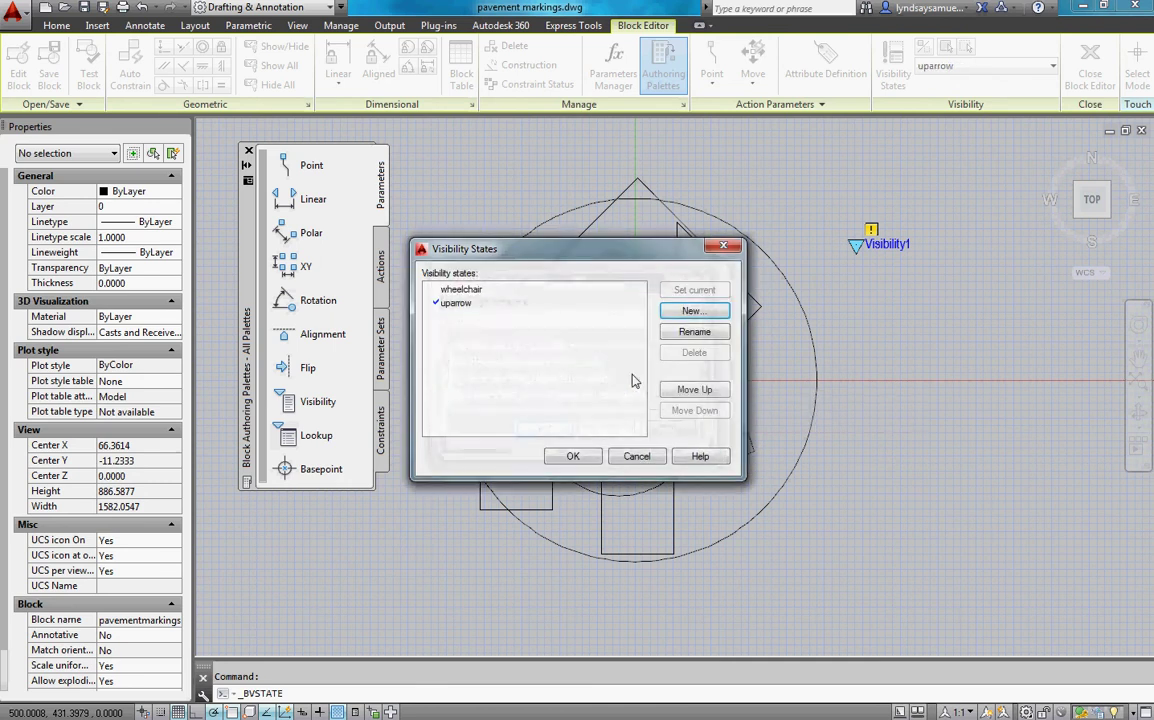
left_click(694, 313)
type("n")
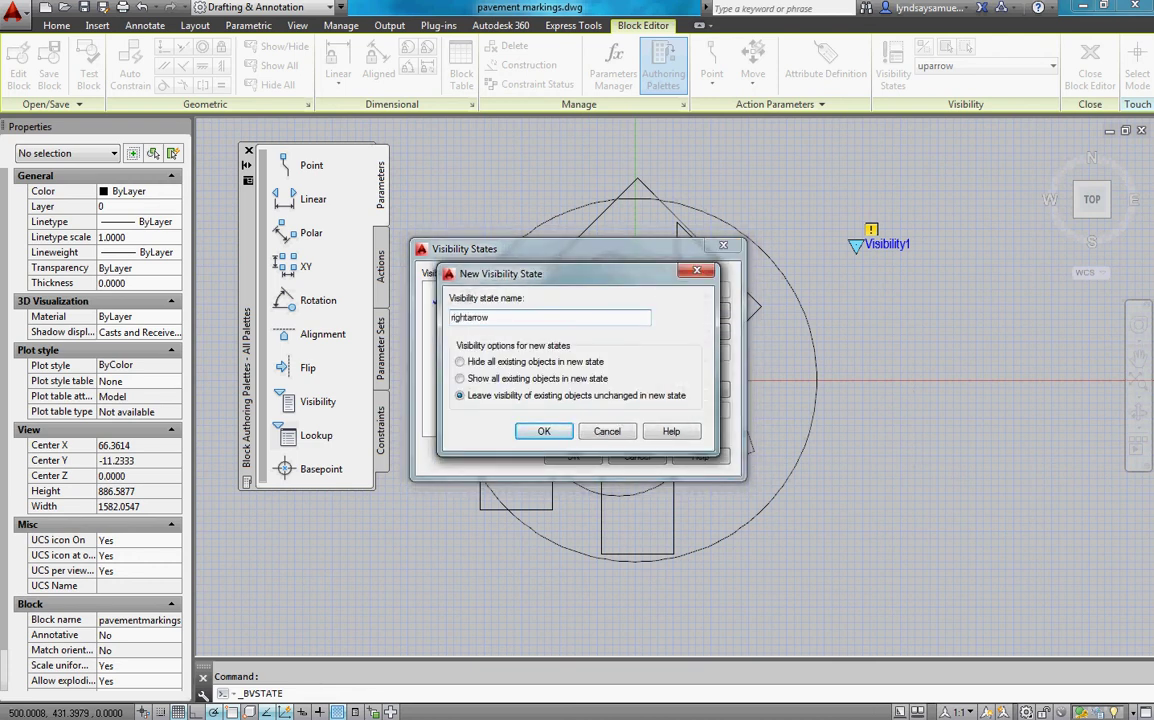
left_click(543, 432)
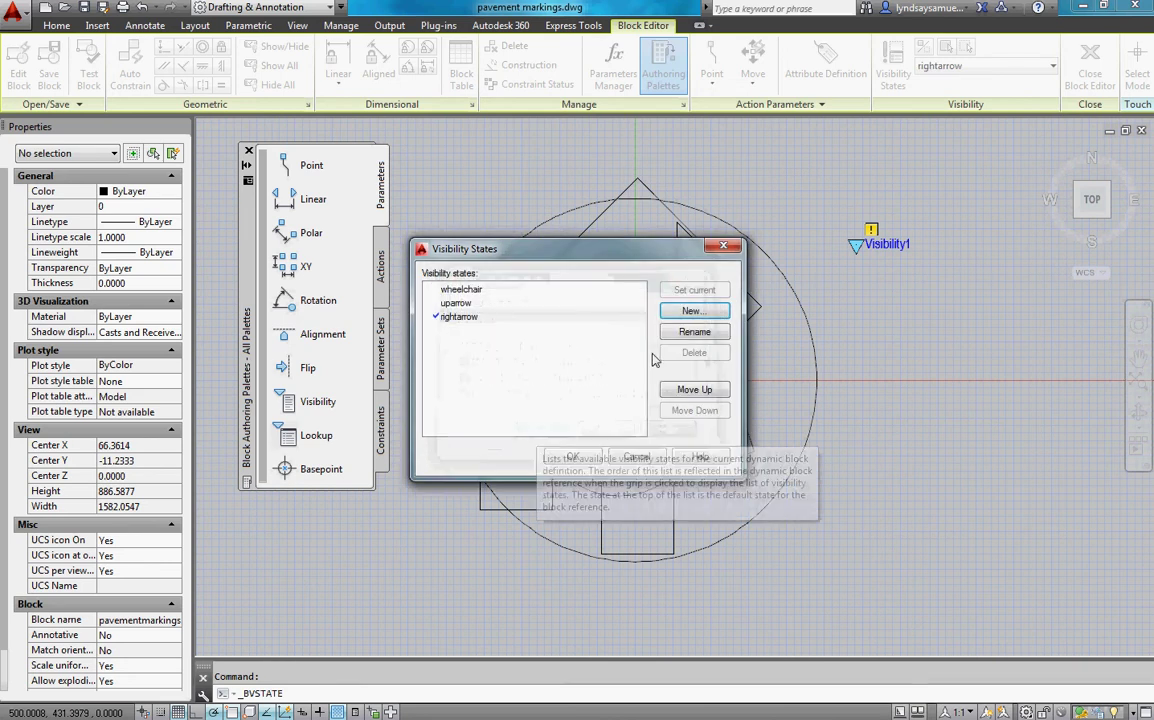
left_click(573, 456)
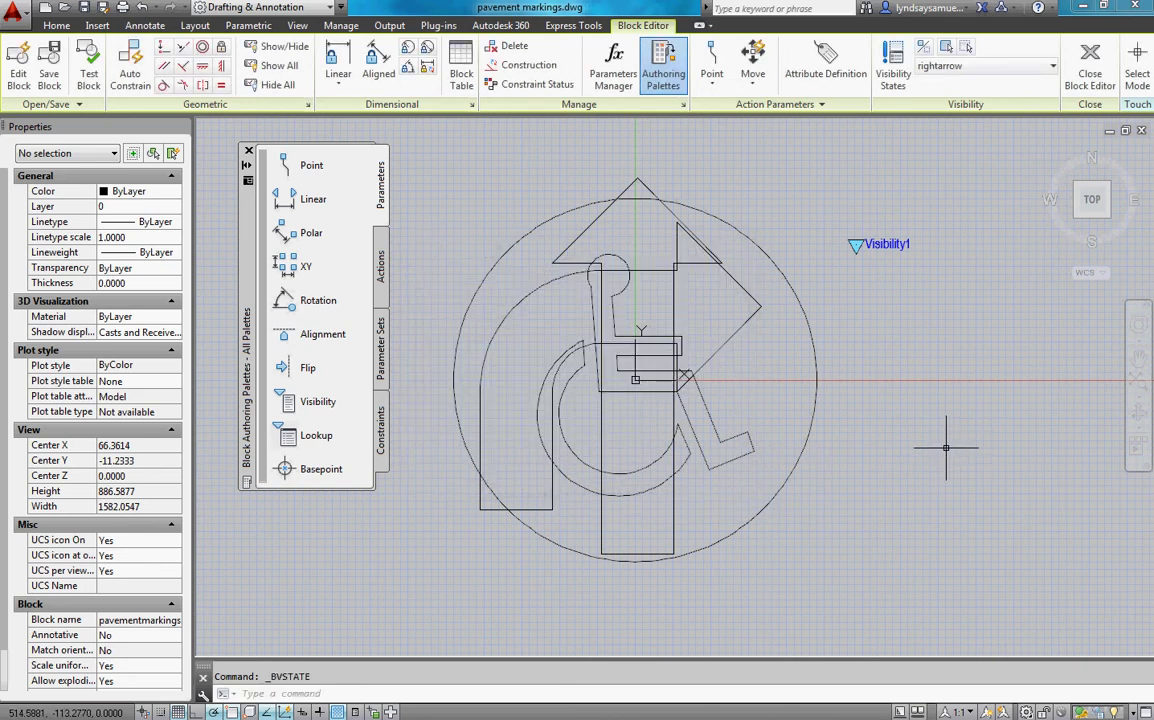
- In the wheelchair state, select the arrowhead, shaft and diagonal right-arrow lines
left_click(990, 68)
left_click(943, 86)
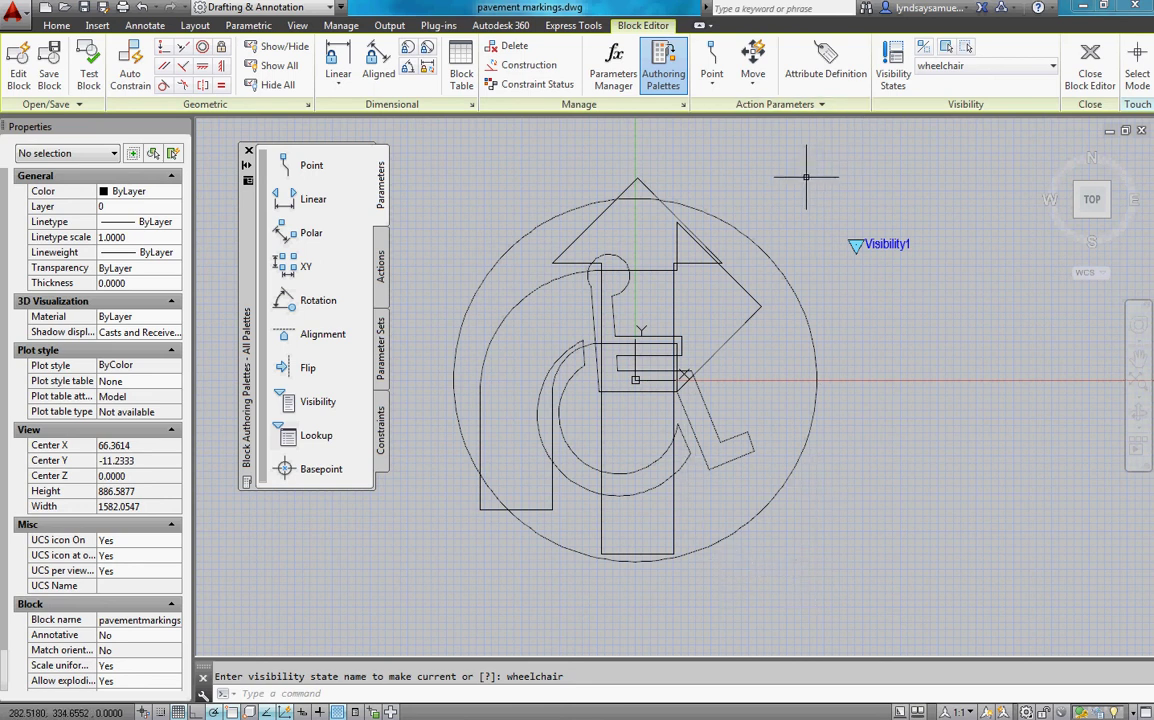
left_click(670, 210)
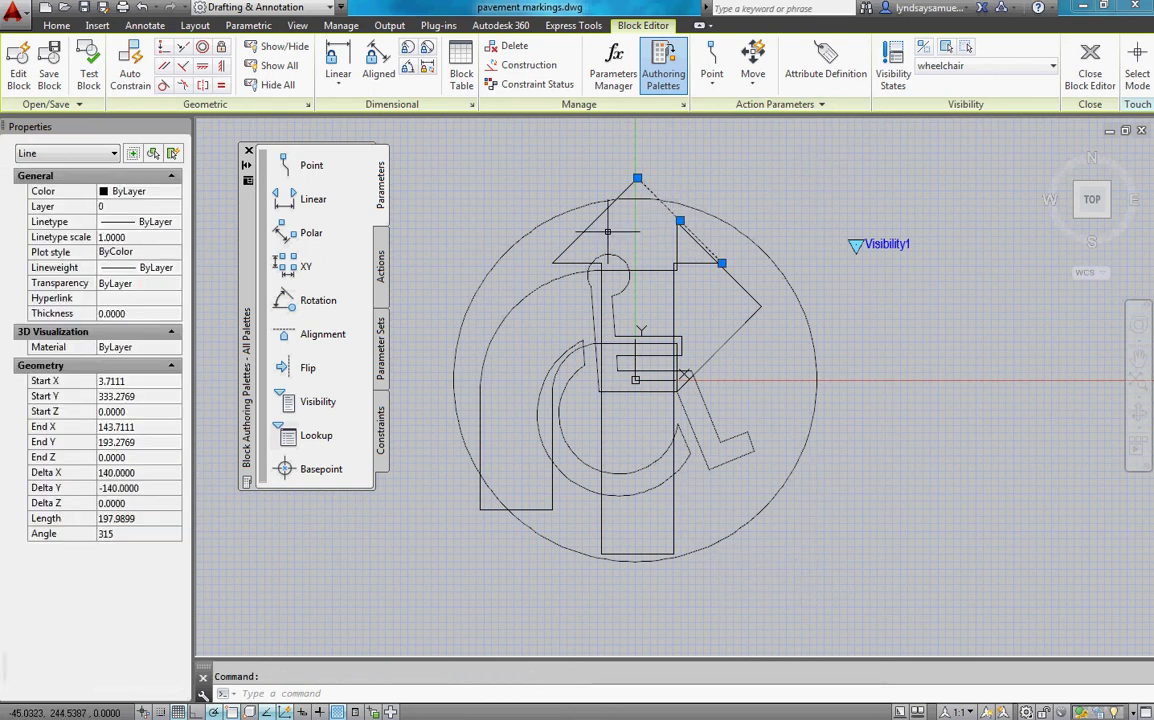
left_click(566, 249)
left_click(570, 264)
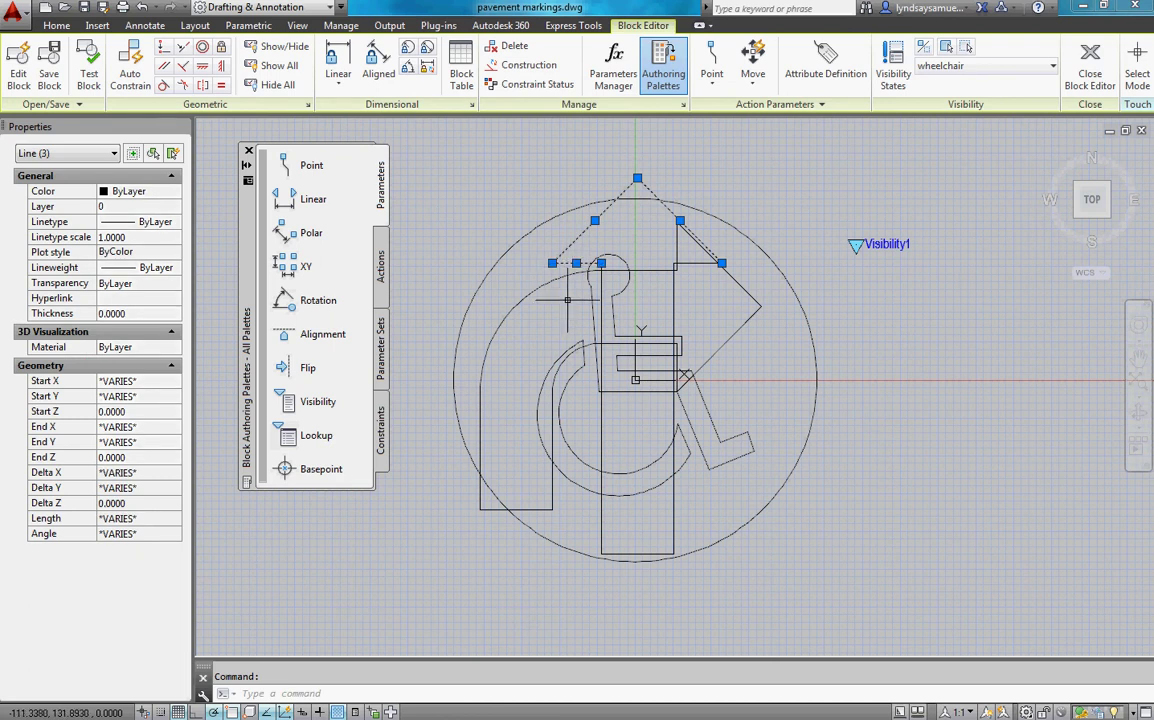
left_click(544, 288)
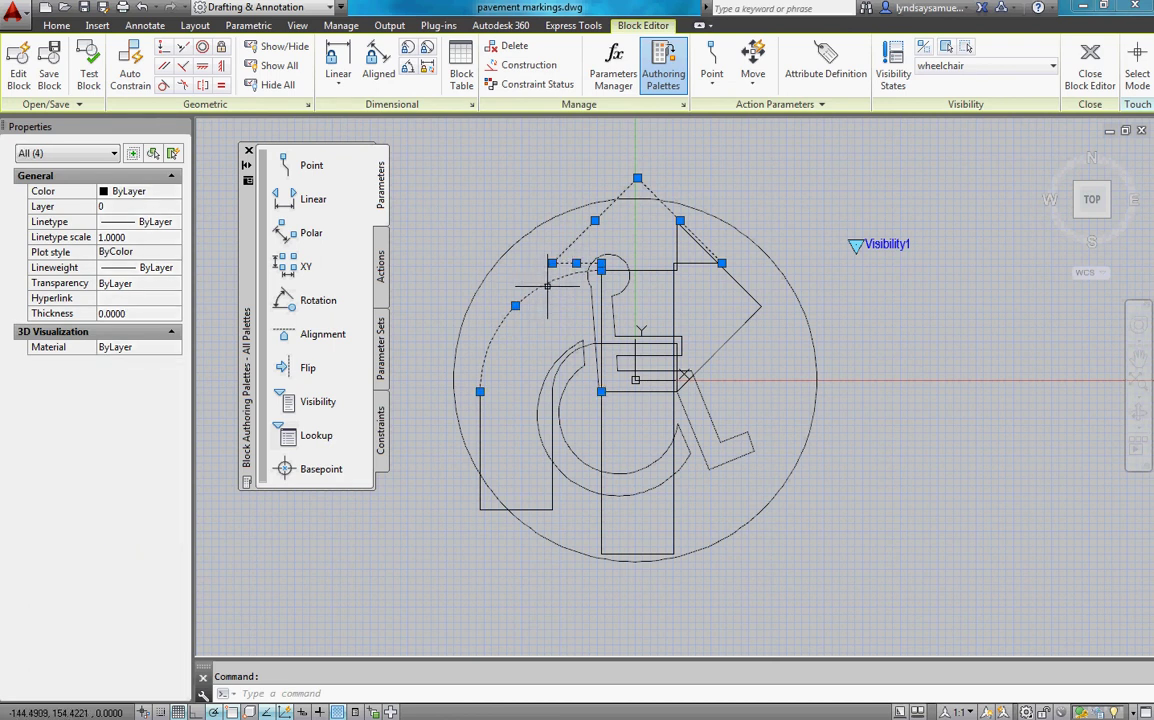
left_click(601, 282)
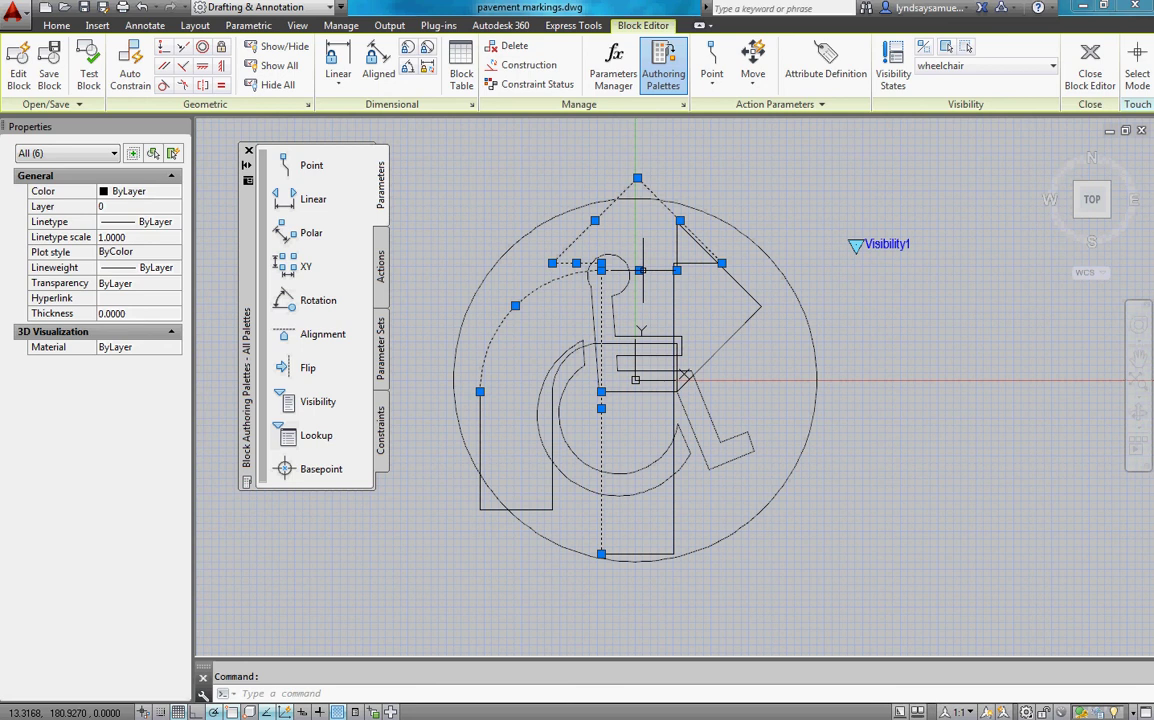
left_click(640, 269)
left_click(677, 256)
left_click(737, 280)
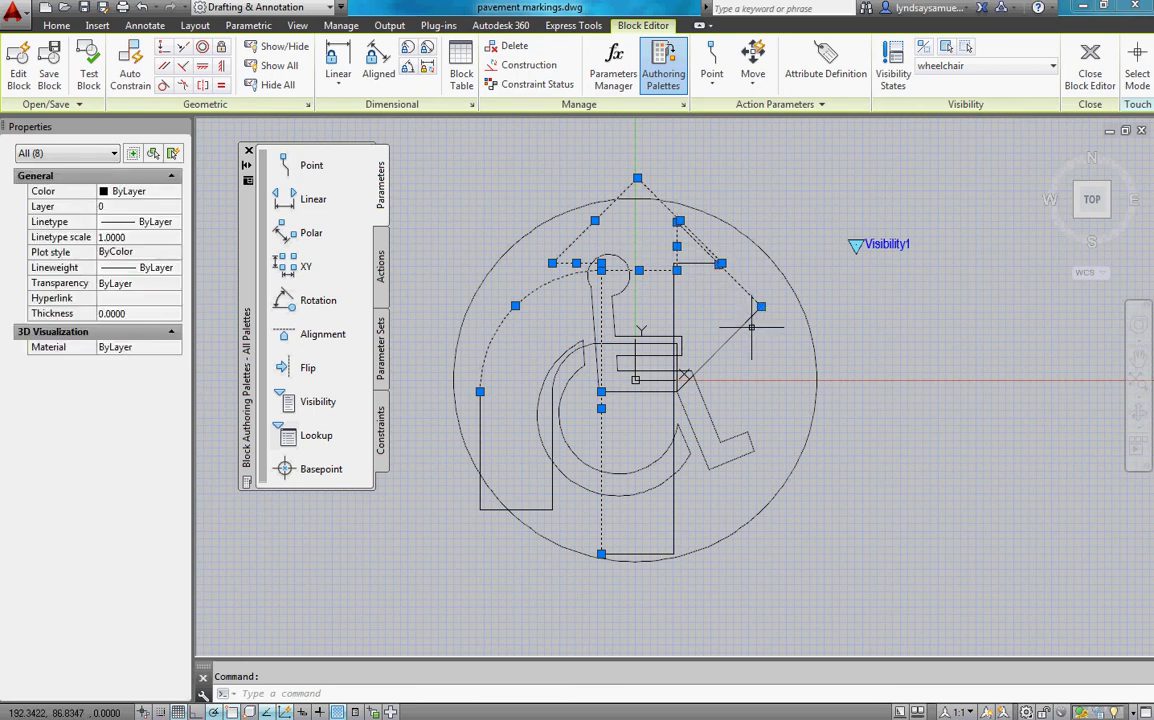
left_click(747, 321)
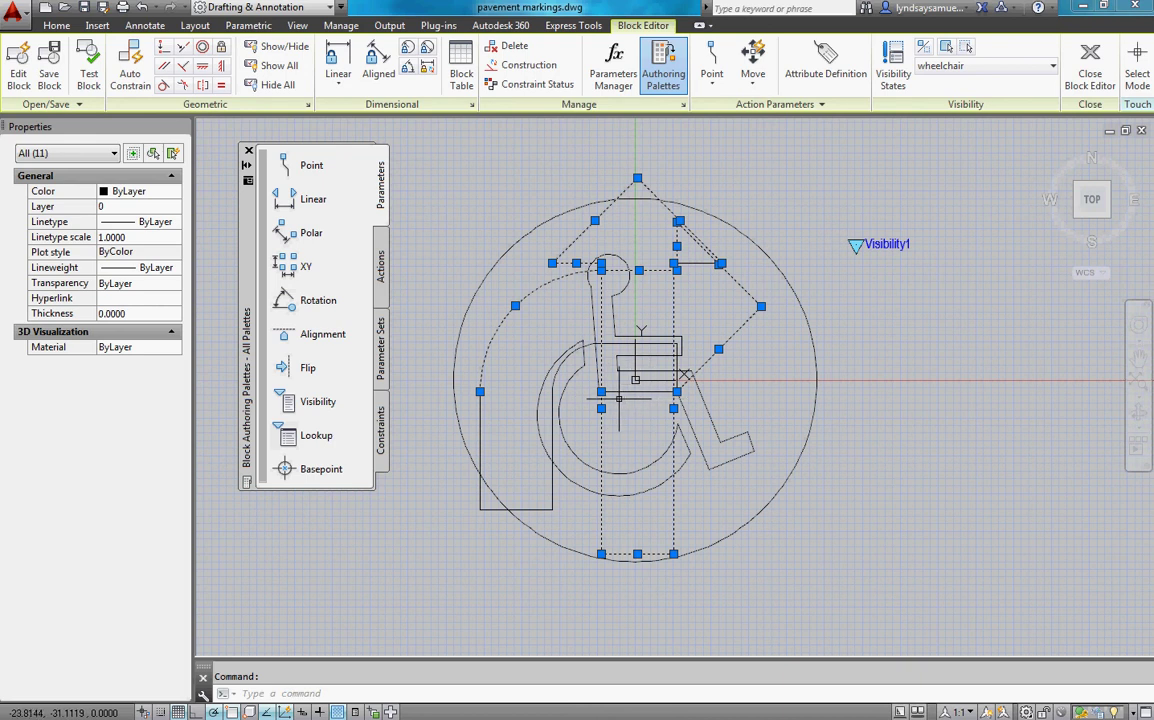
- Add the remaining arrow segments, then make them and the leftover short line invisible
left_click(497, 510)
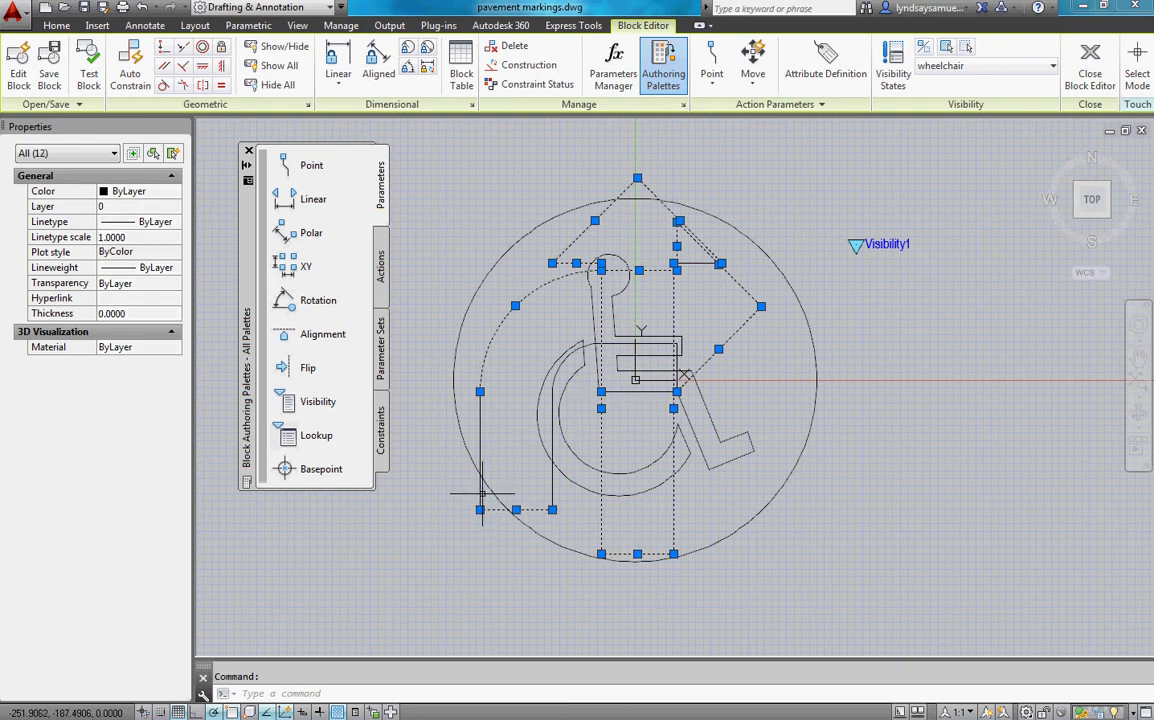
left_click(551, 484)
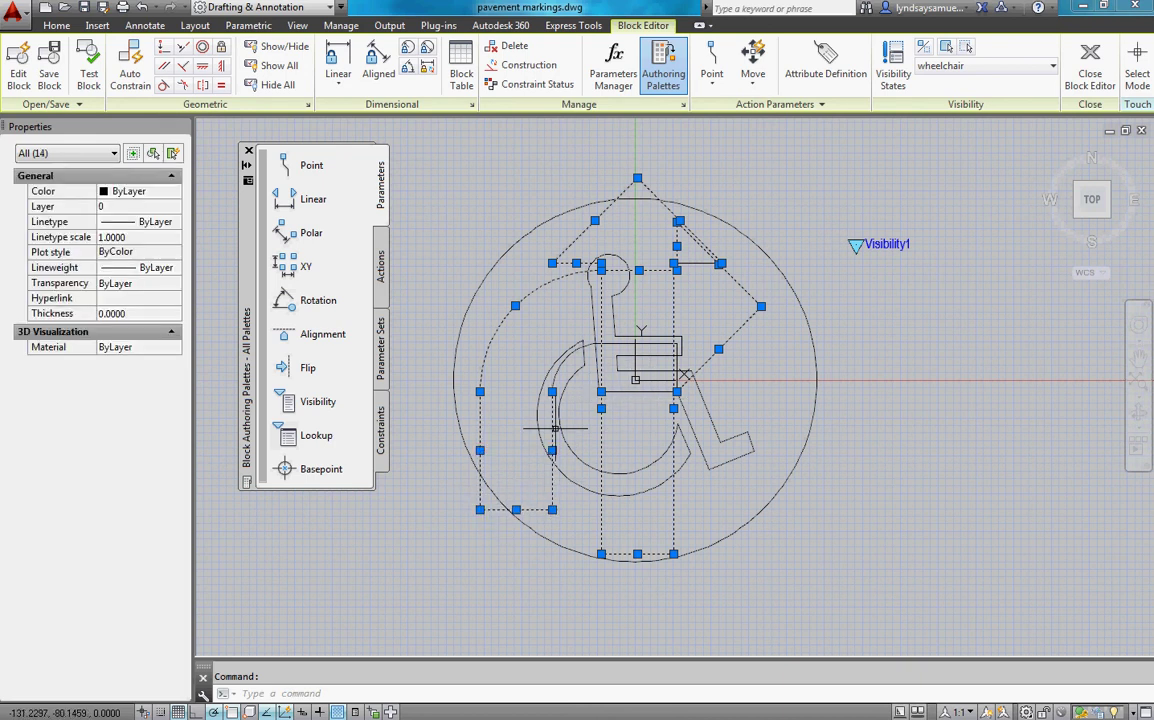
left_click(567, 355)
scroll(636, 357, "up", 5)
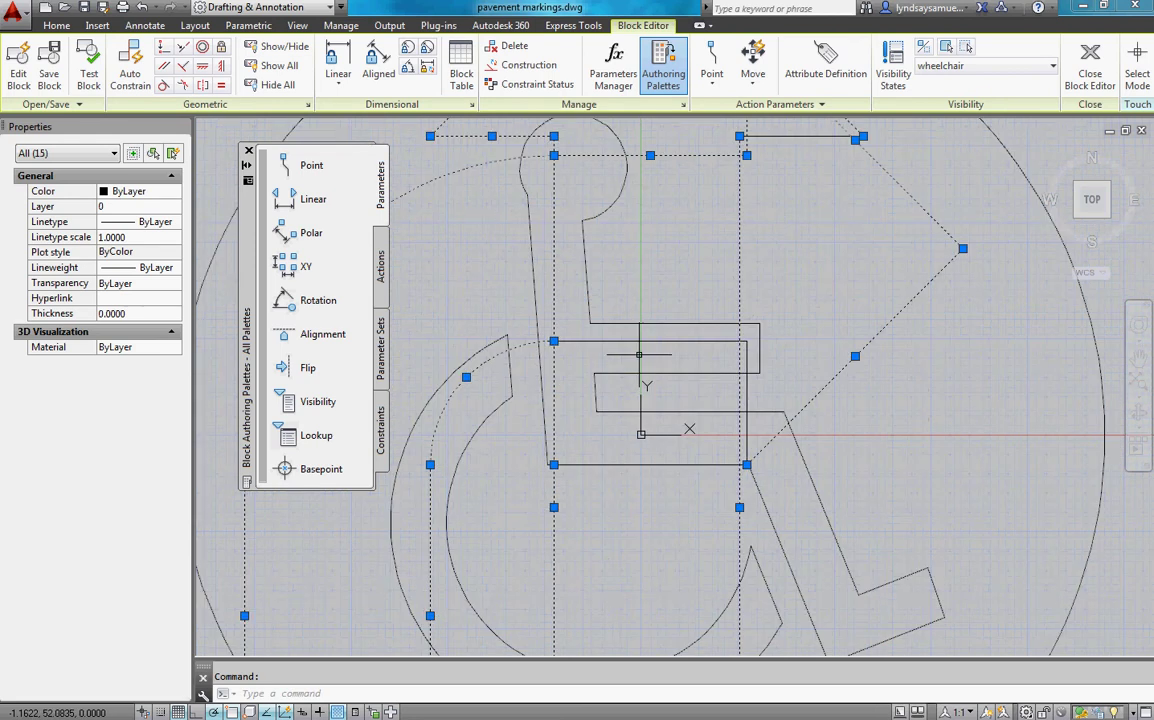
left_click(568, 308)
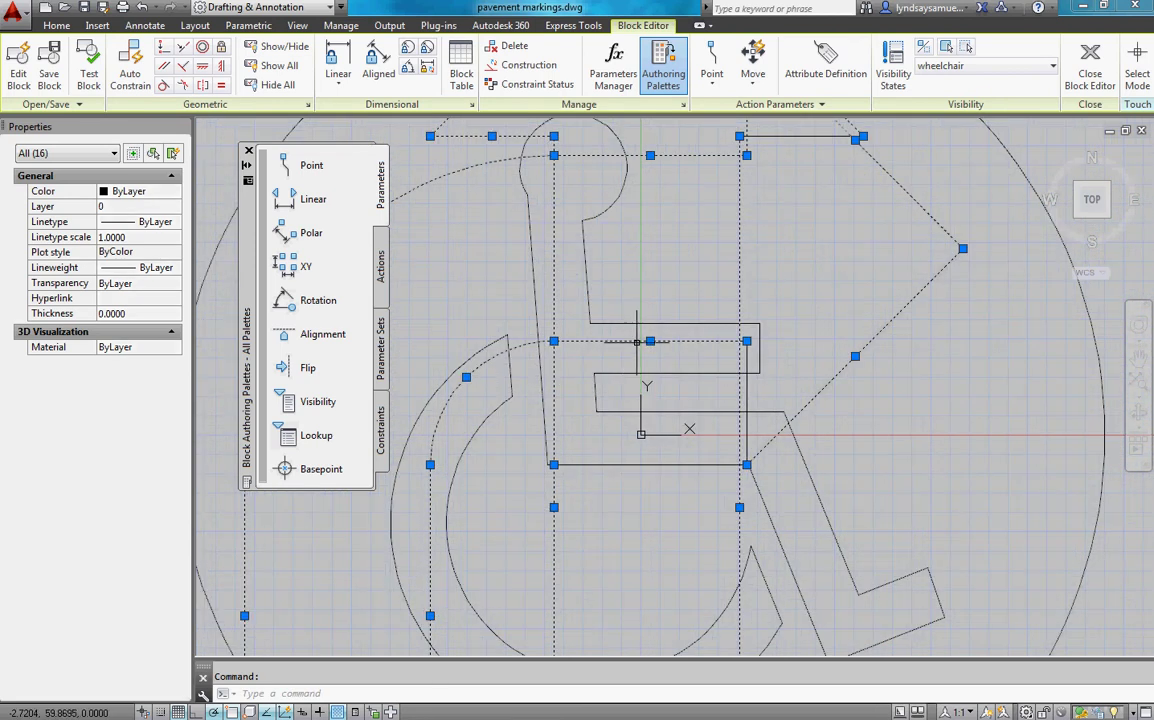
left_click(695, 347)
scroll(832, 390, "down", 5)
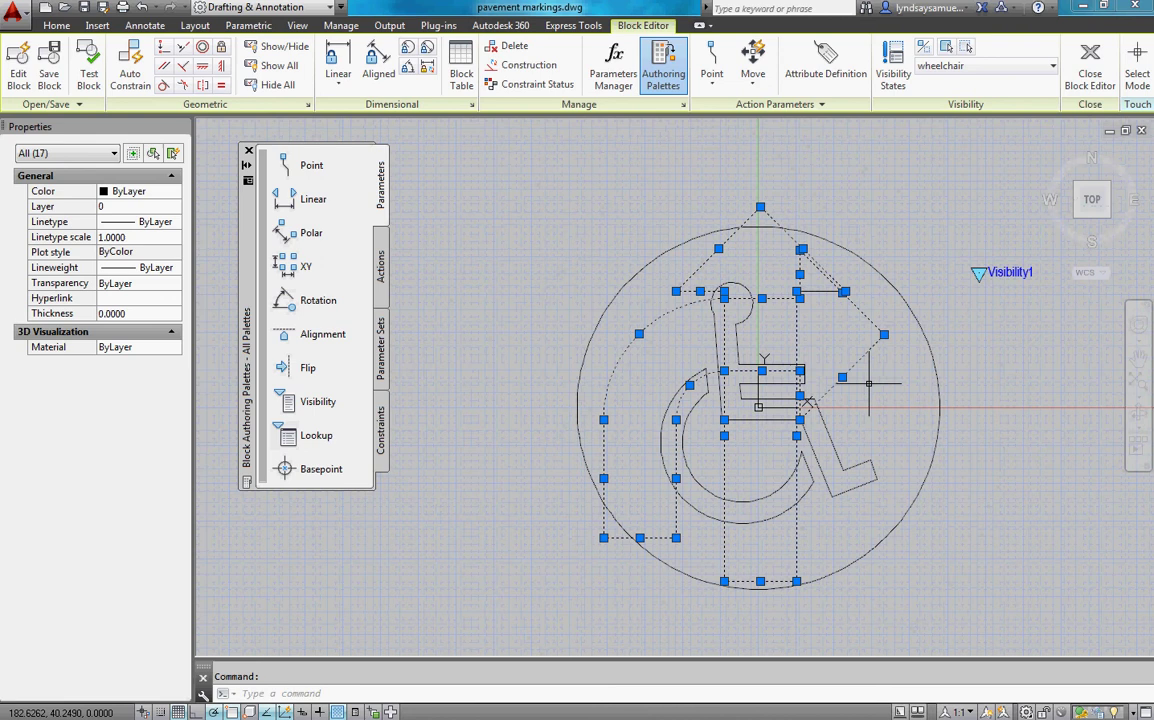
middle_click_drag(869, 383, 772, 350)
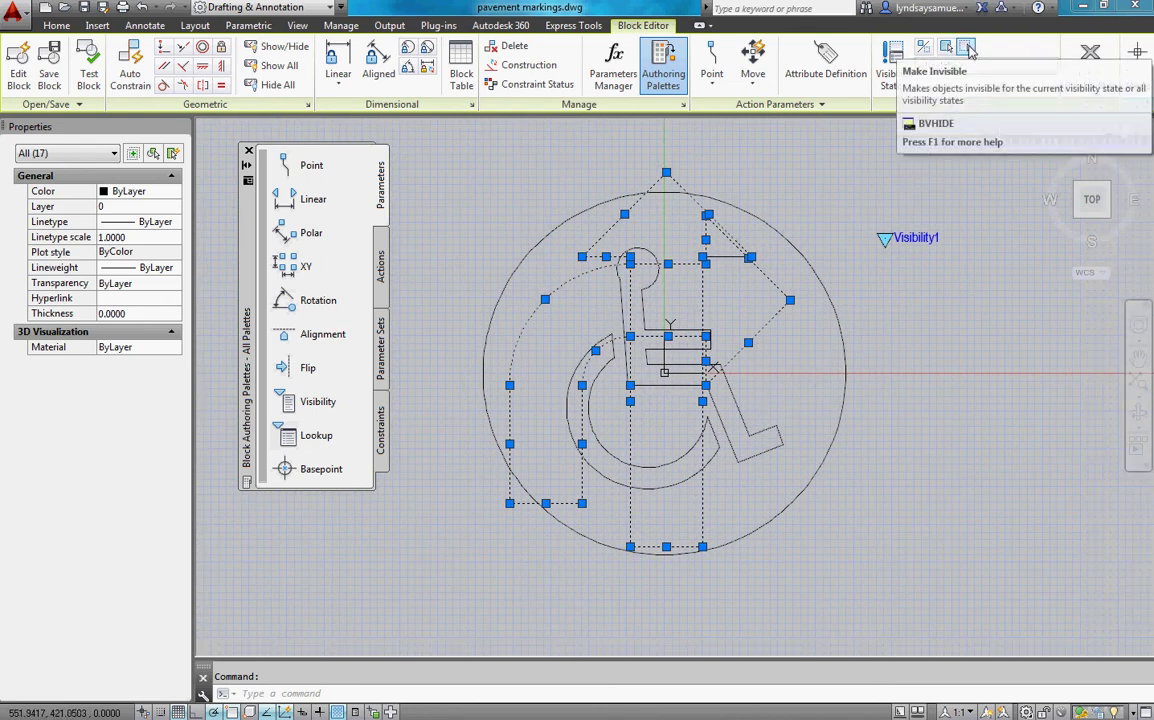
left_click(967, 49)
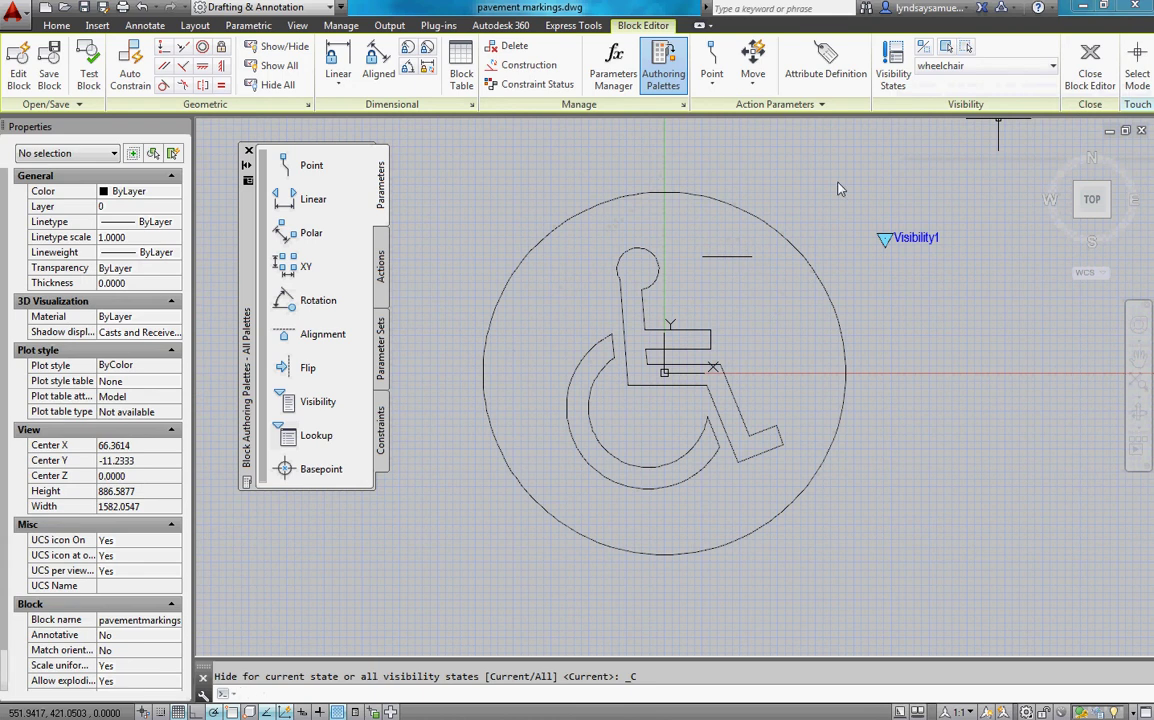
left_click(727, 256)
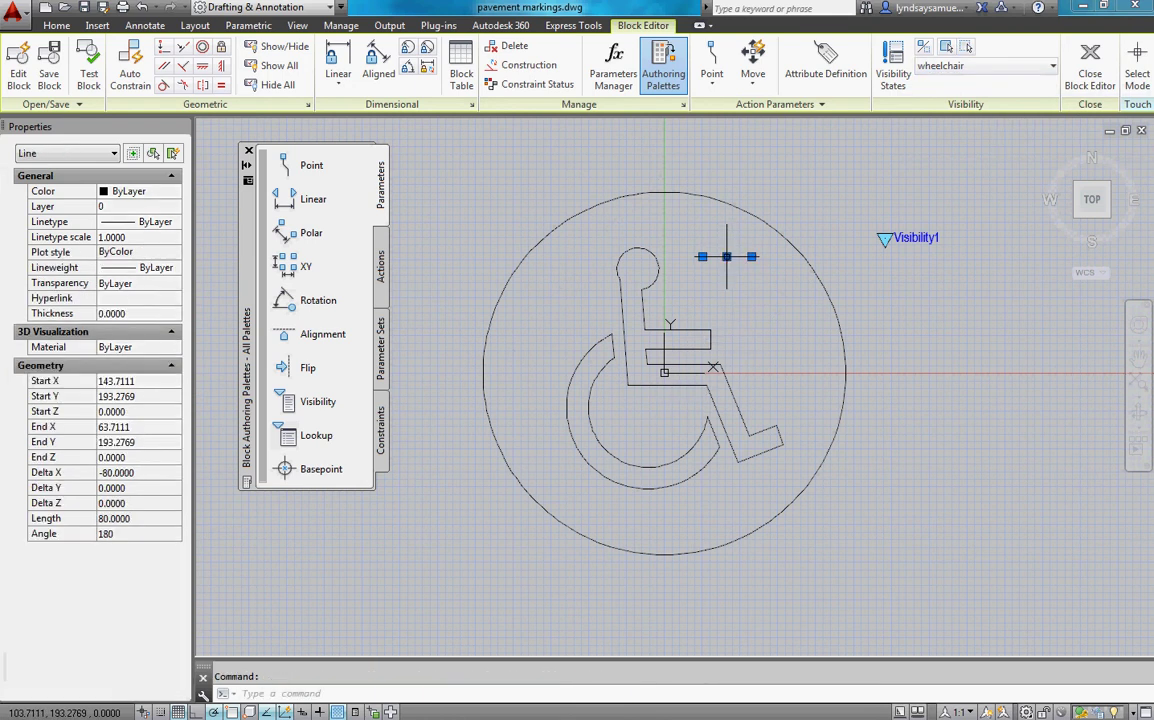
left_click(967, 49)
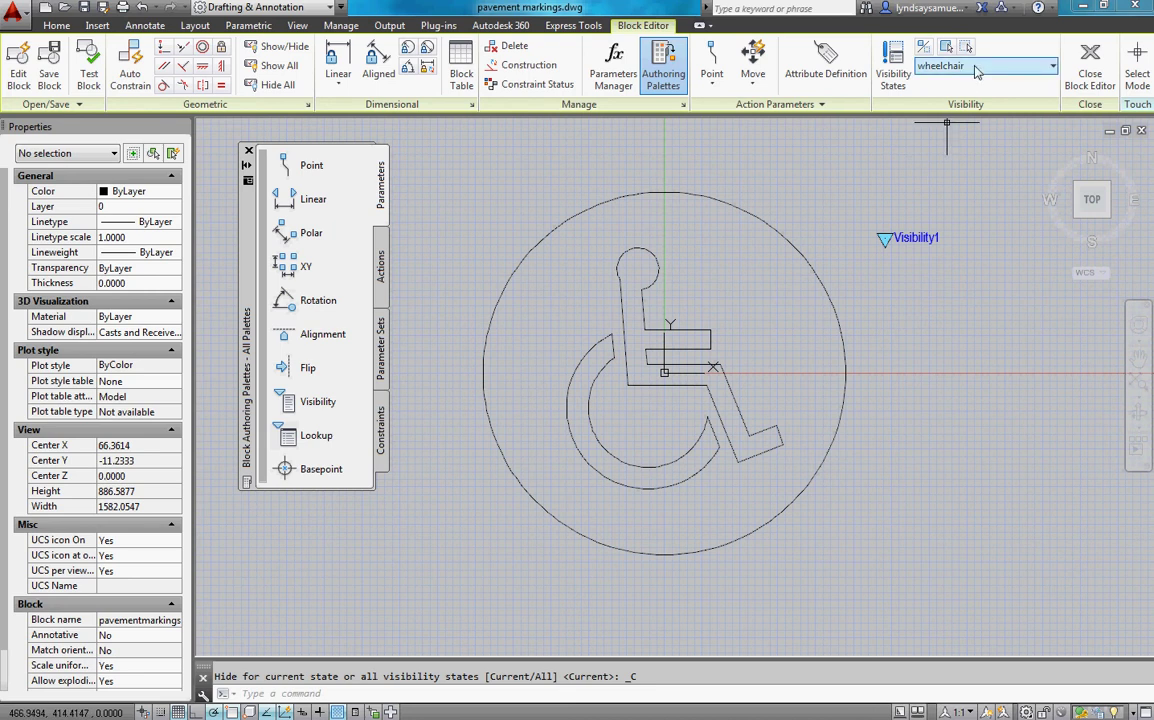
- In the uparrow state, hide the circle and the main wheelchair pieces
left_click(977, 68)
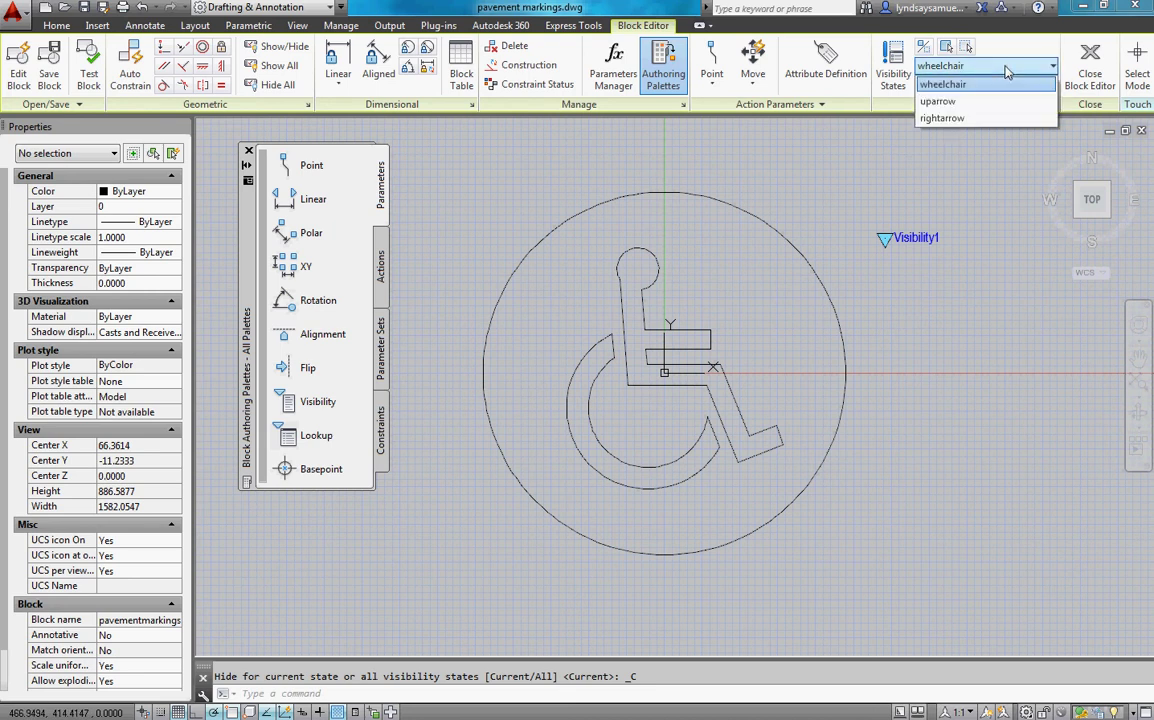
left_click(930, 102)
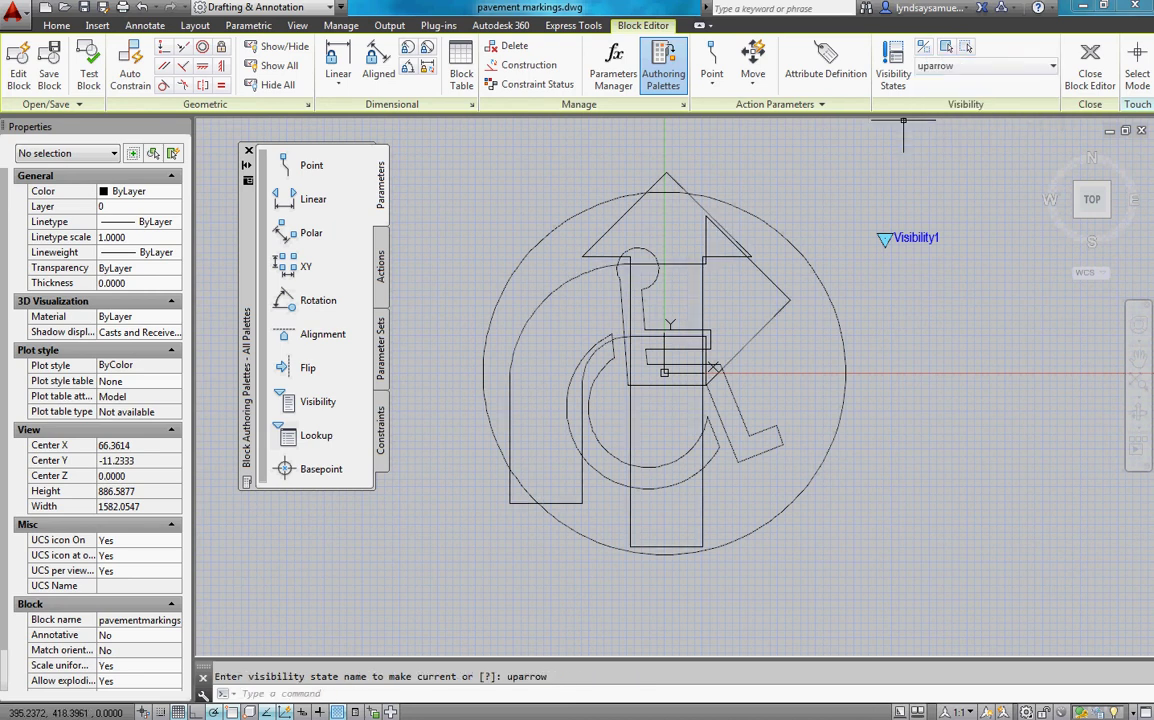
left_click(889, 285)
left_click(639, 515)
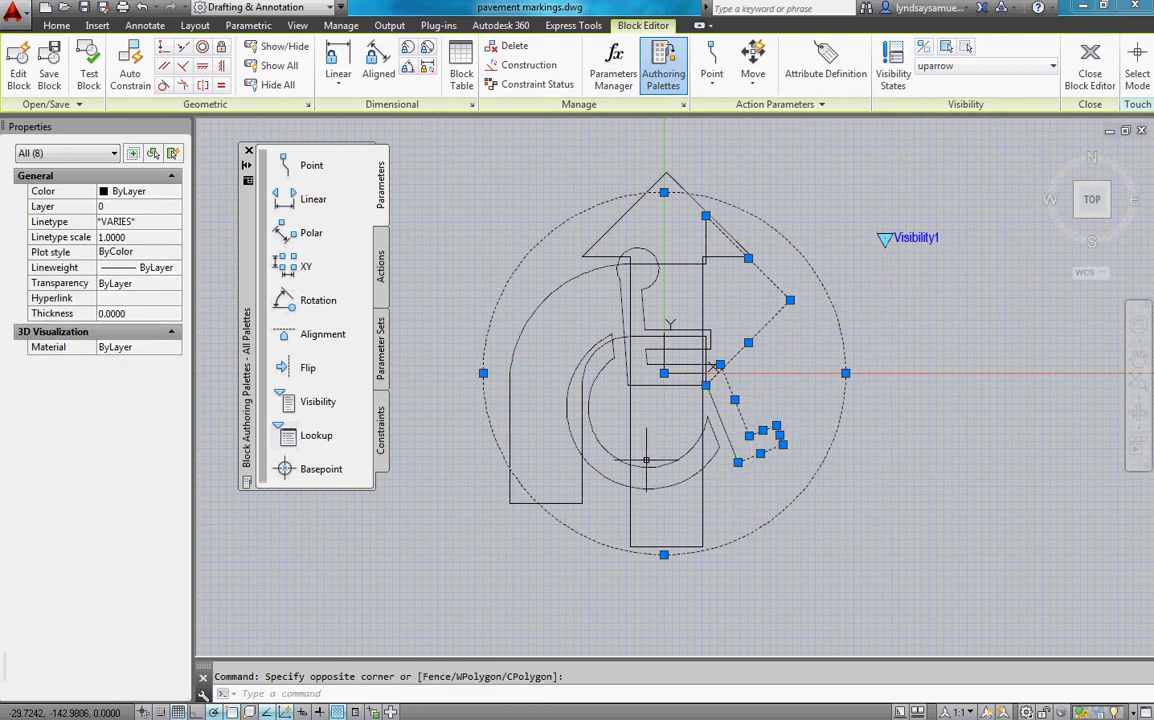
left_click(559, 261)
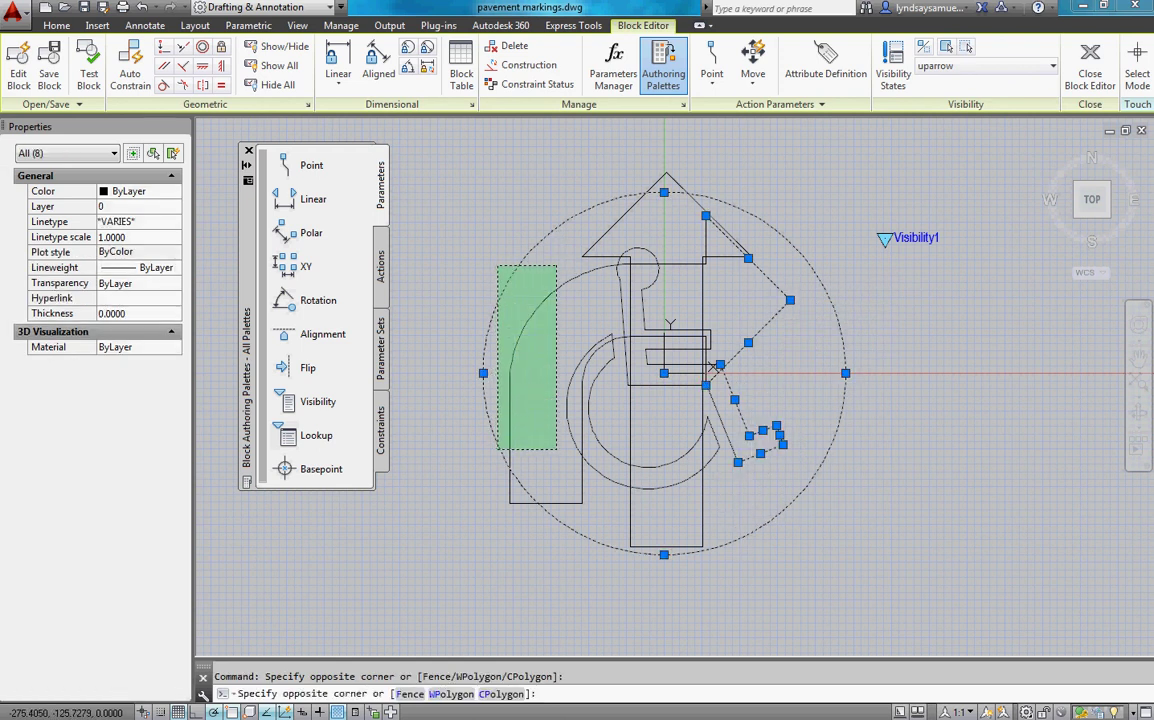
left_click(475, 478)
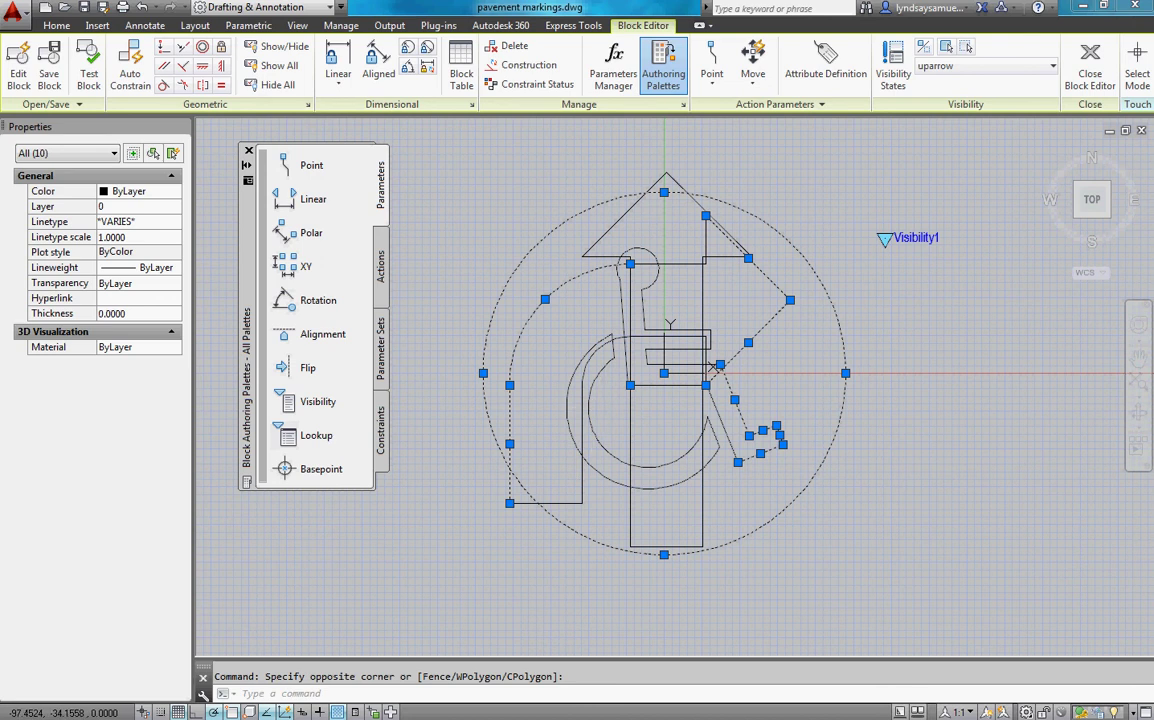
left_click(611, 468)
left_click(500, 430)
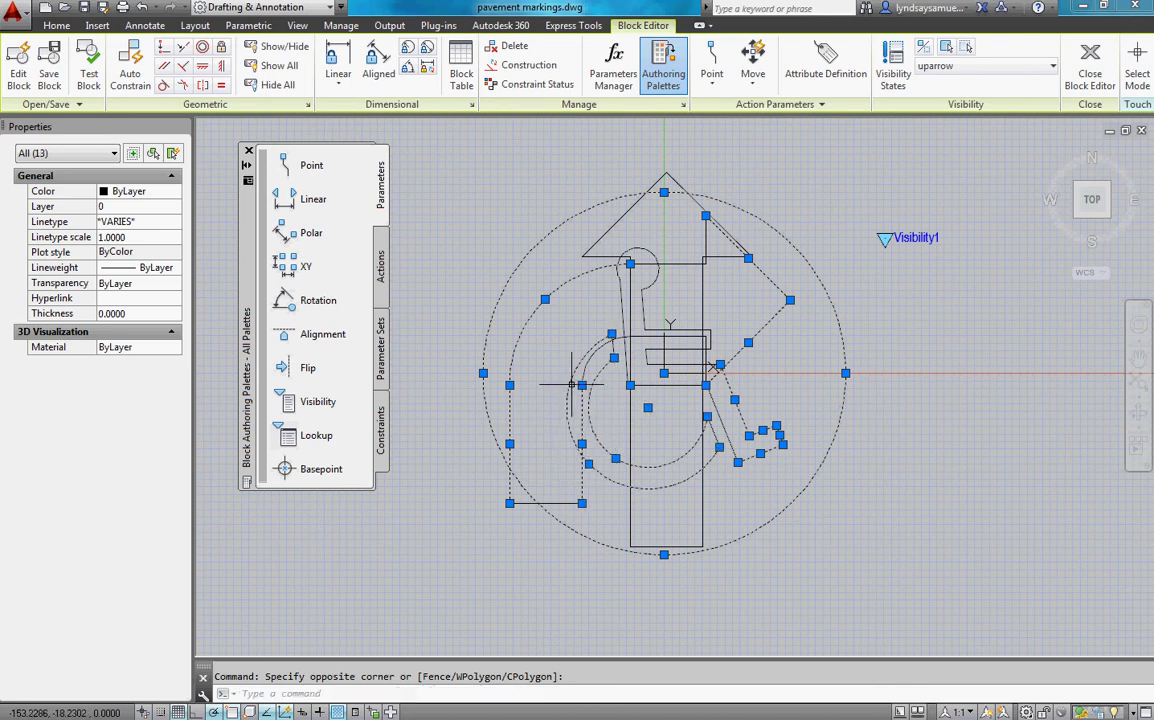
left_click(966, 49)
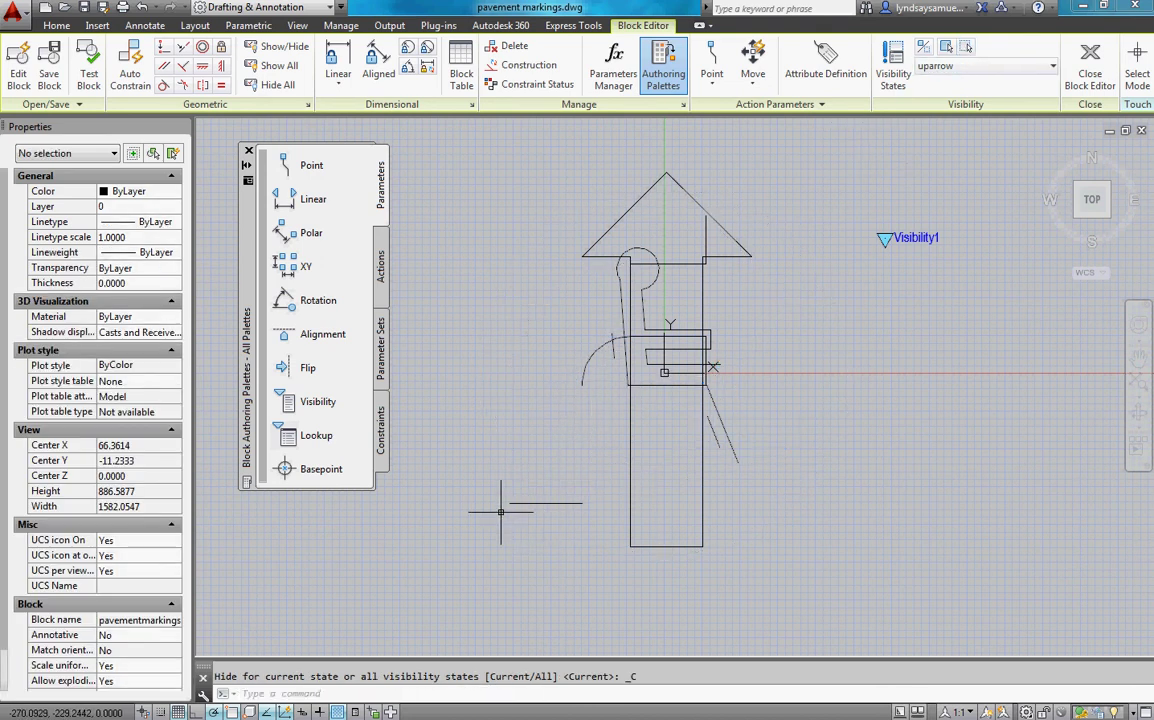
- Hide the remaining wheelchair parts, curved lines and the two lines crossing the arrow
left_click(521, 504)
left_click(534, 467)
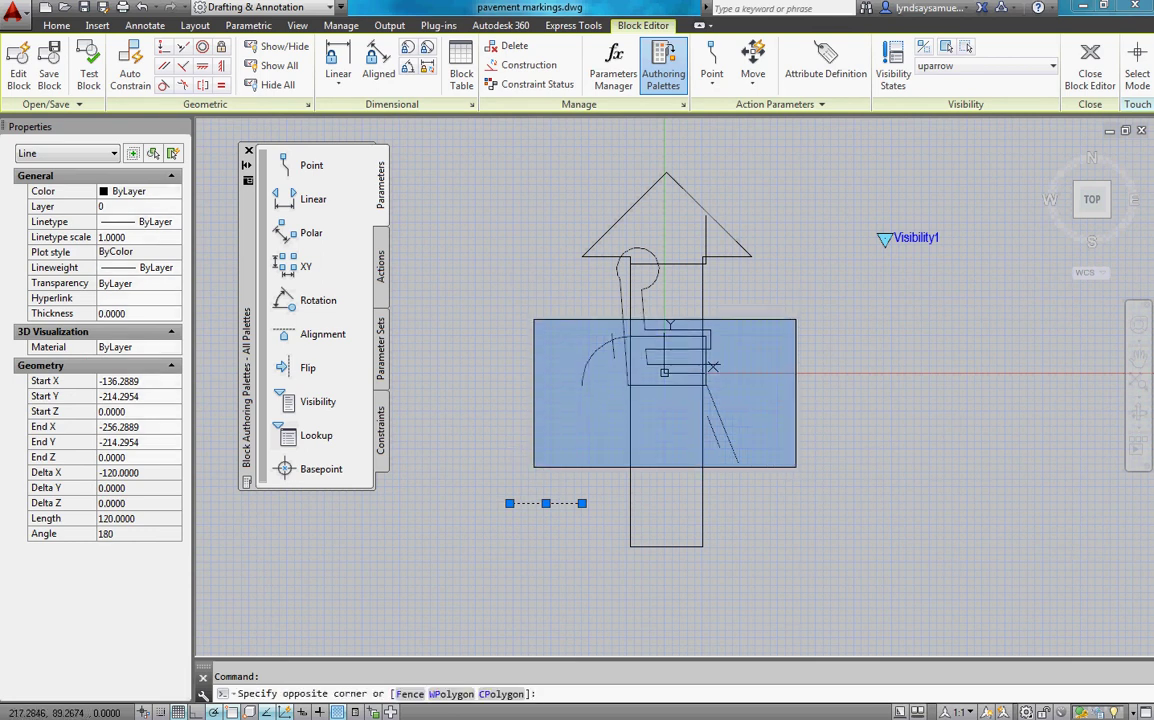
left_click(798, 312)
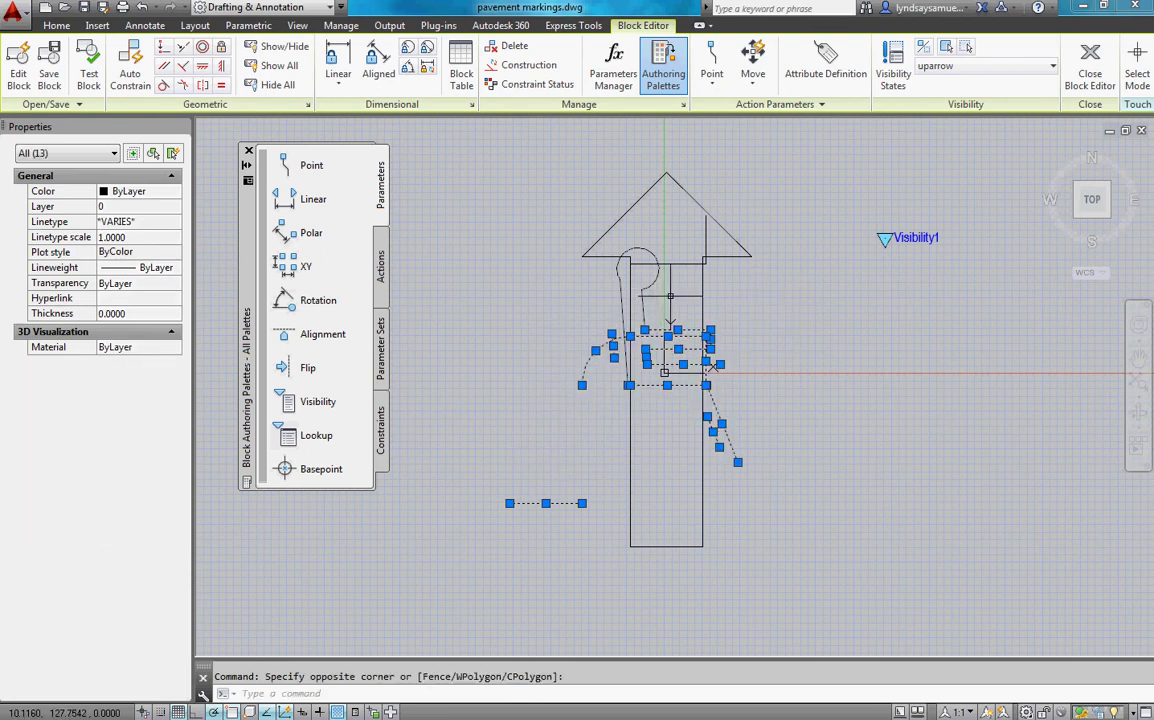
left_click(966, 49)
left_click(596, 406)
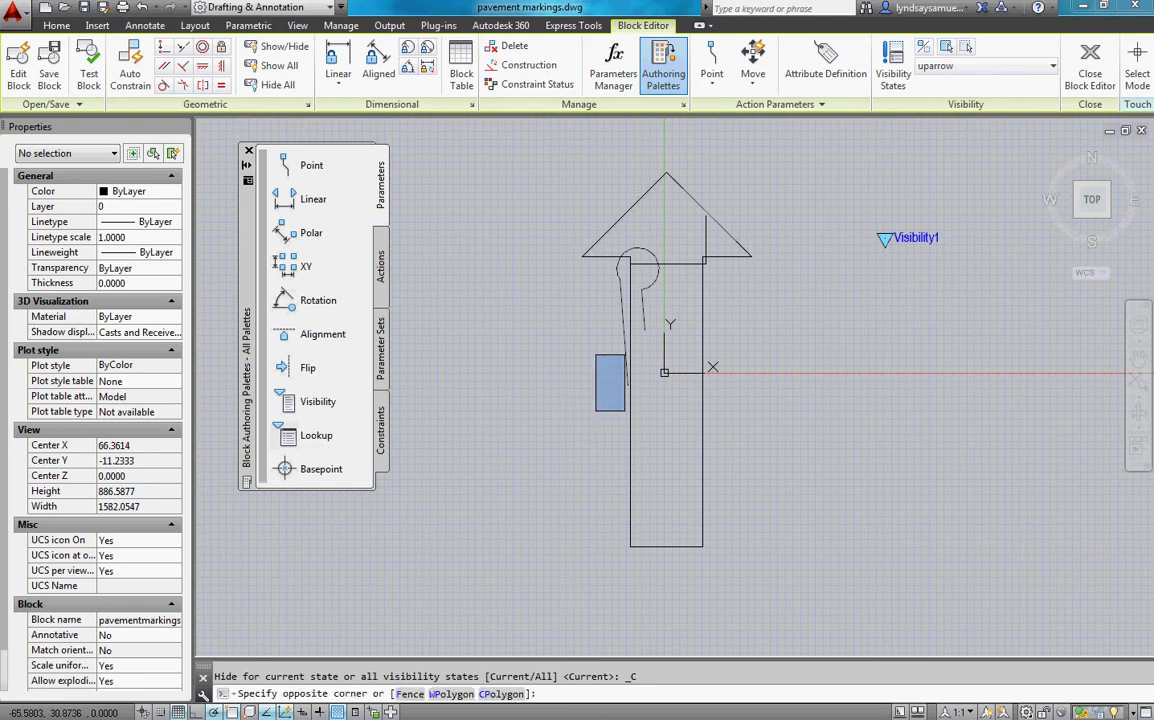
left_click(686, 238)
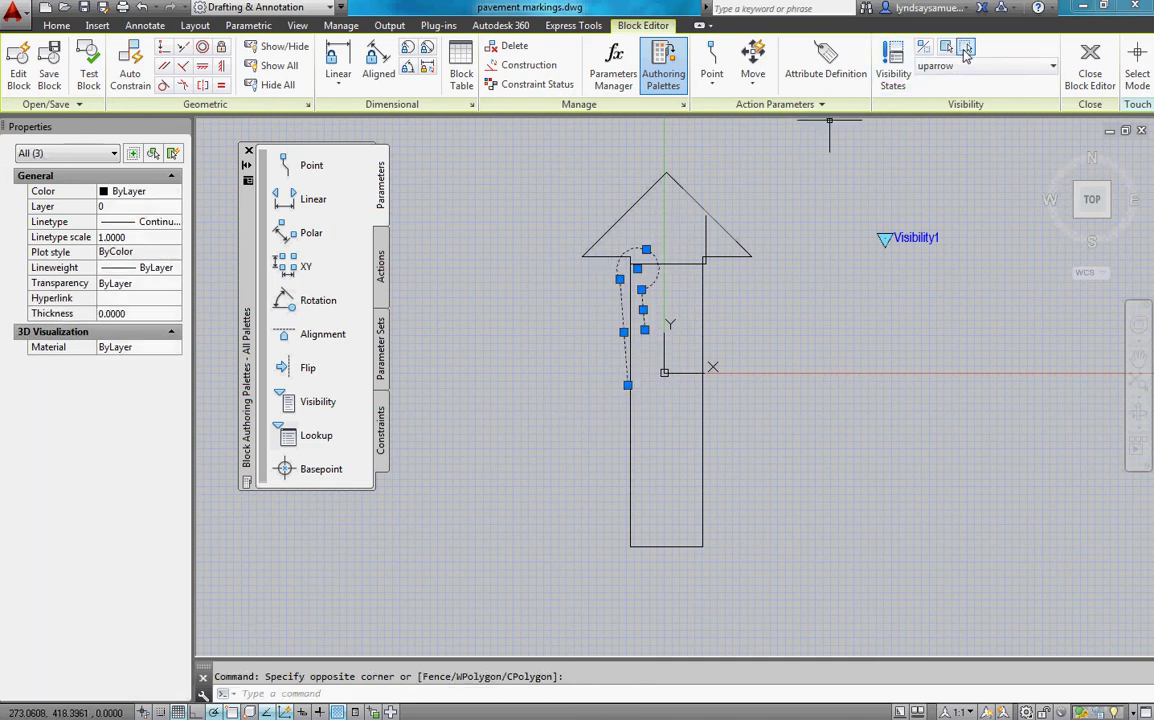
left_click(966, 49)
left_click(648, 263)
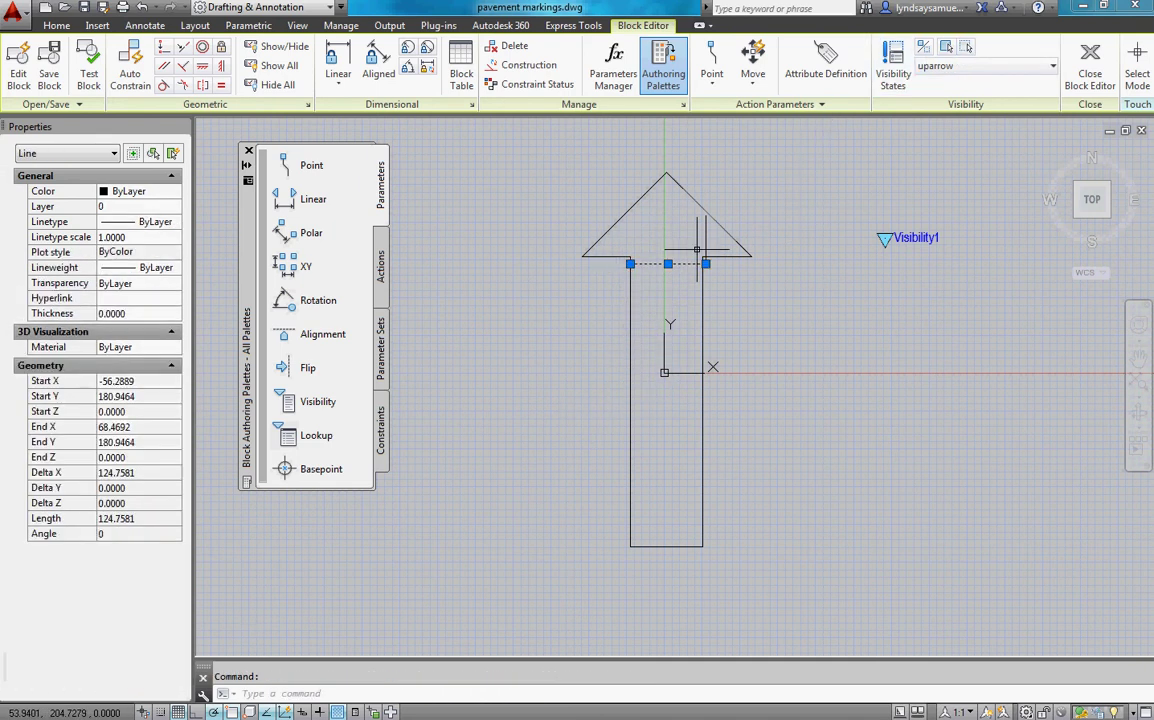
left_click(705, 228)
left_click(968, 48)
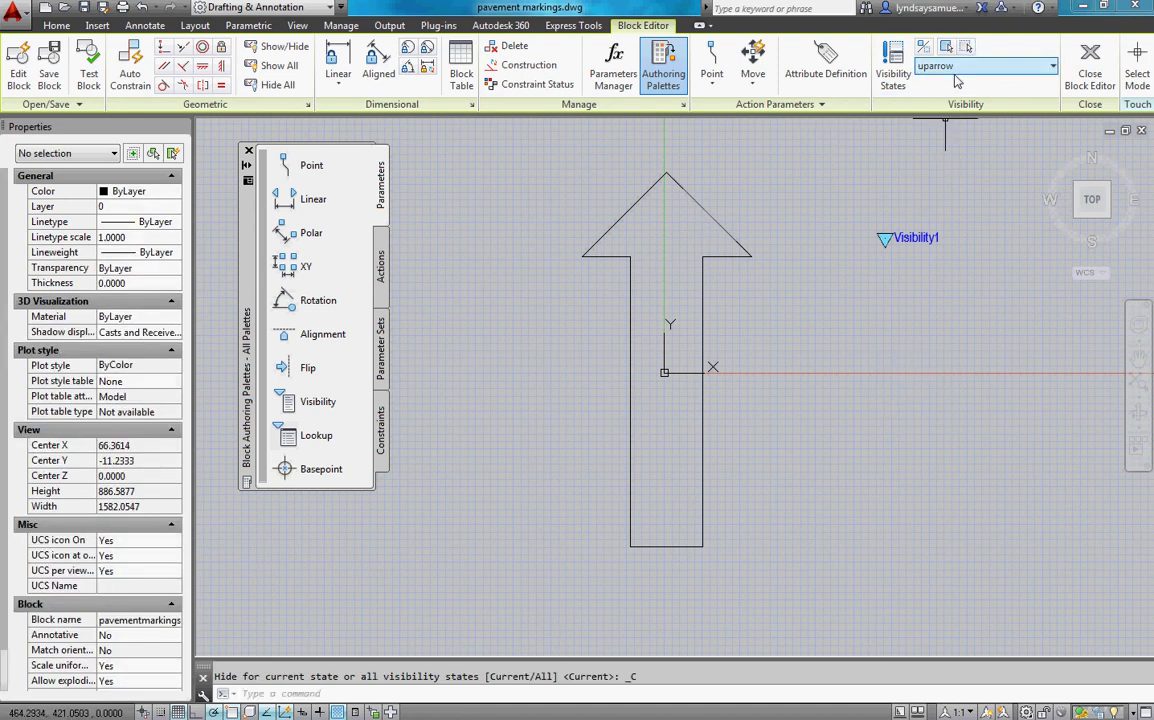
- In the rightarrow state, hide the circle, wheelchair parts and up arrow outline
left_click(1030, 68)
left_click(941, 120)
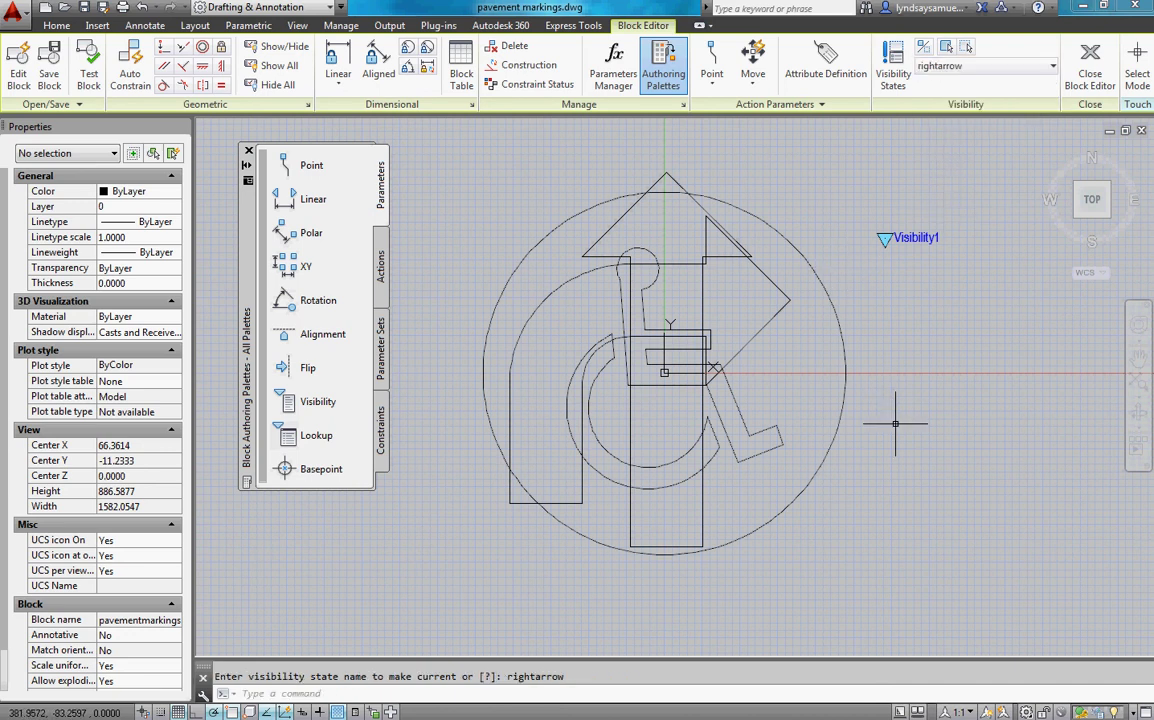
left_click(891, 391)
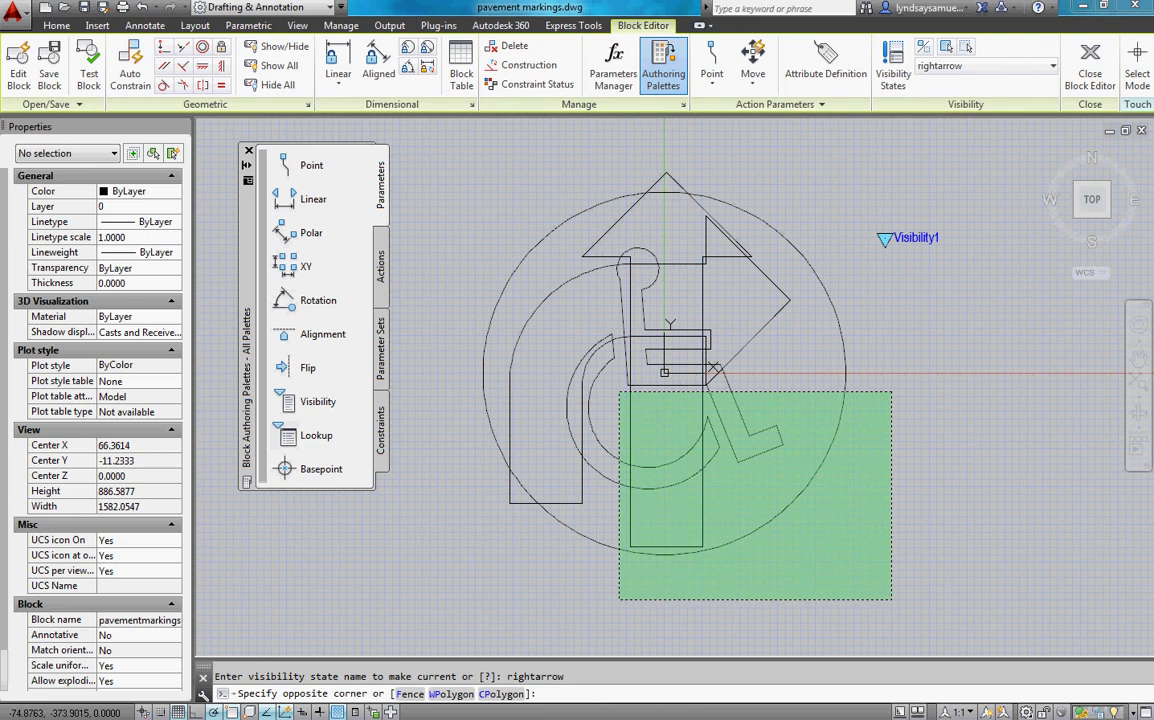
left_click(617, 598)
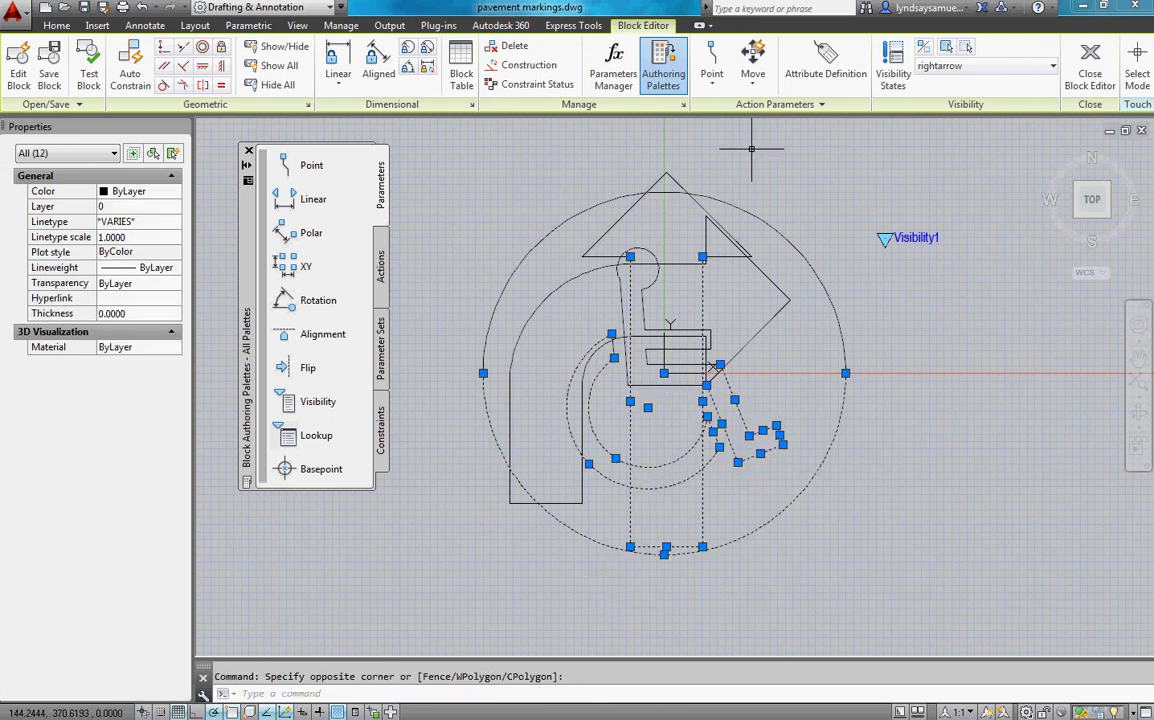
left_click(616, 126)
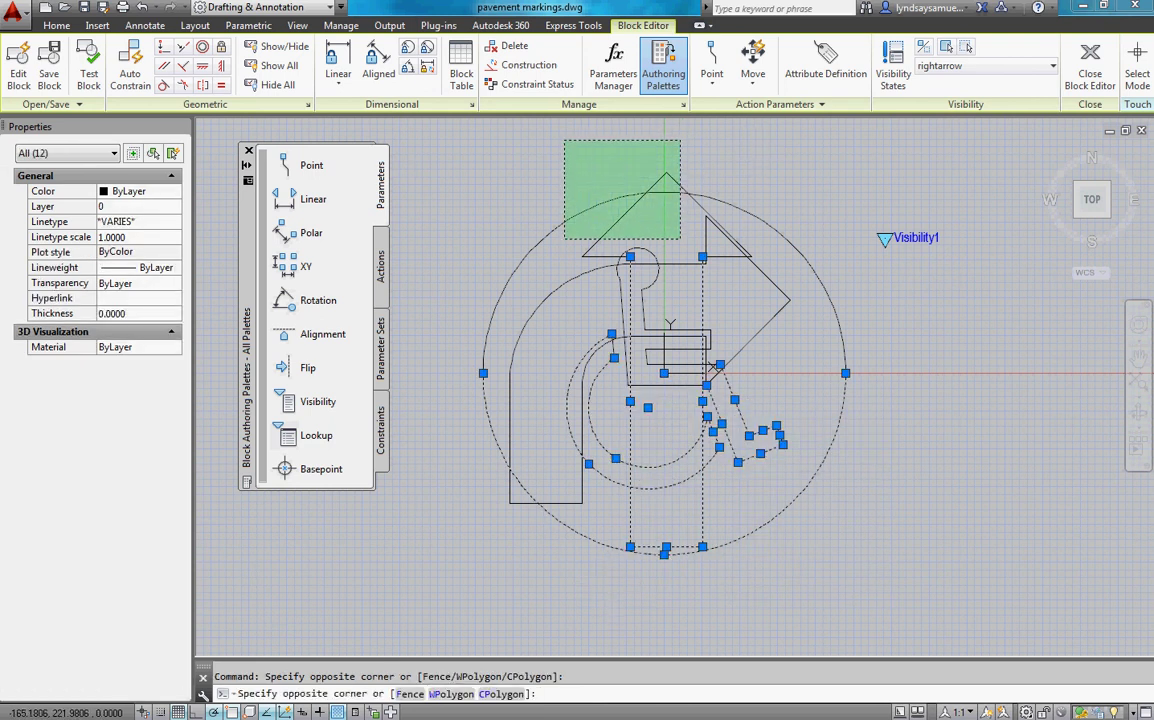
left_click(560, 255)
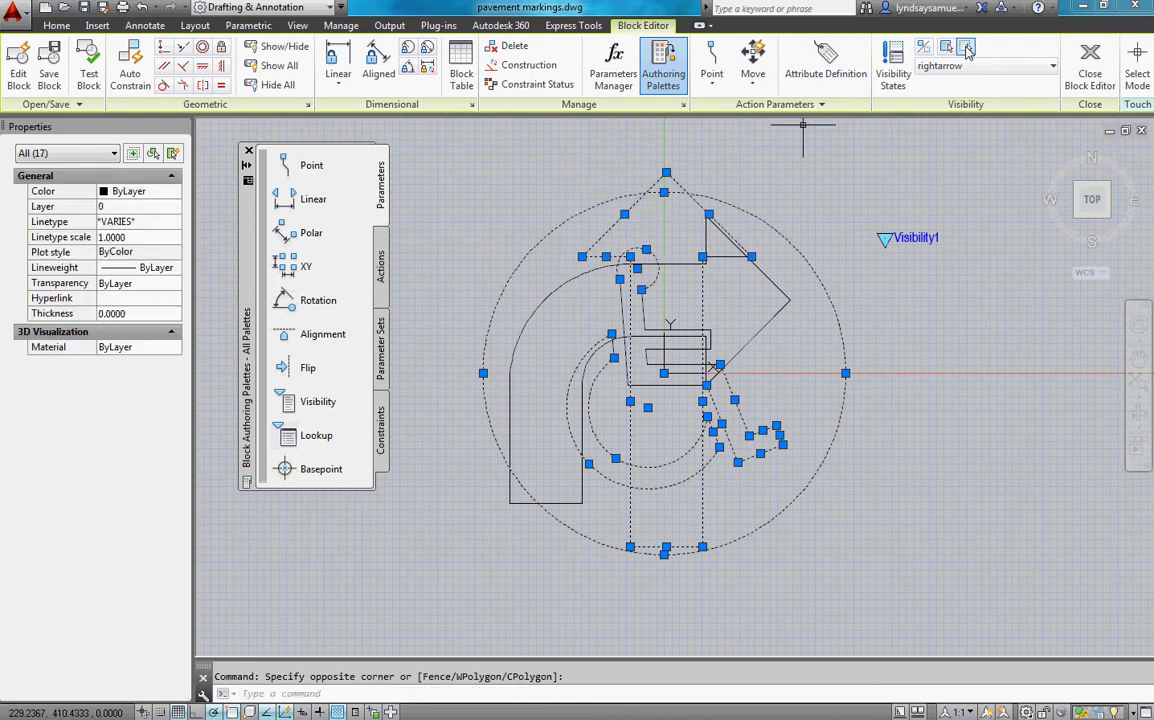
left_click(967, 50)
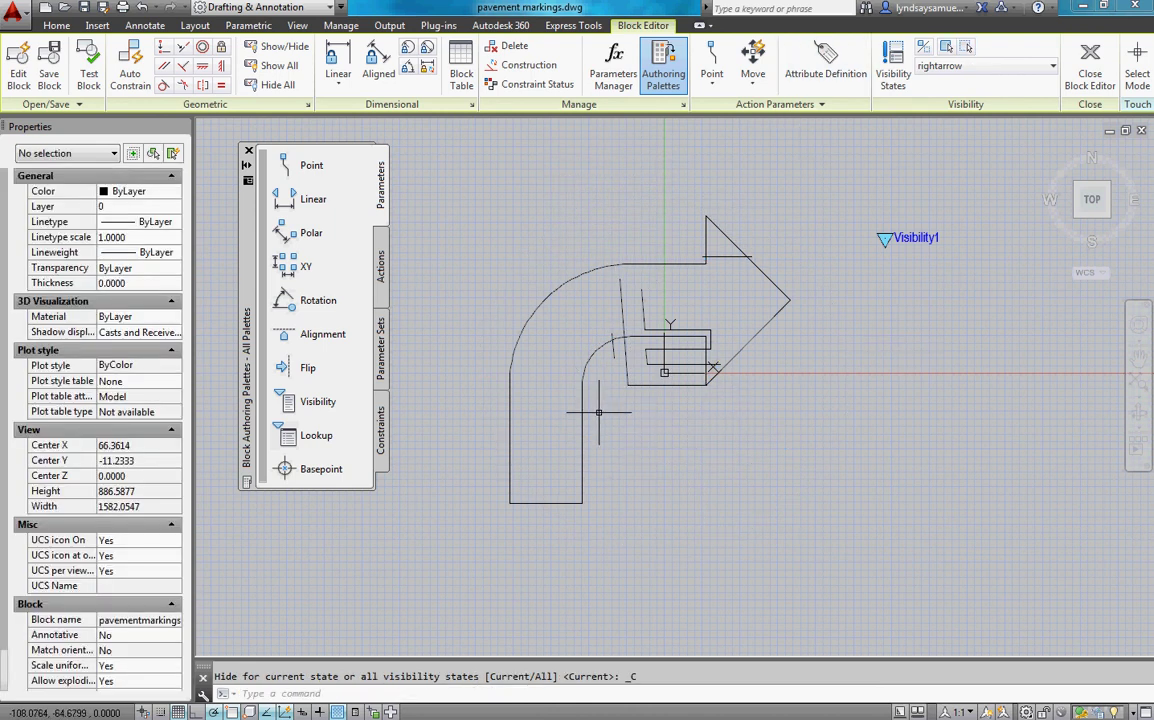
- Hide the leftover lines still crossing the right-turn arrow
left_click(599, 410)
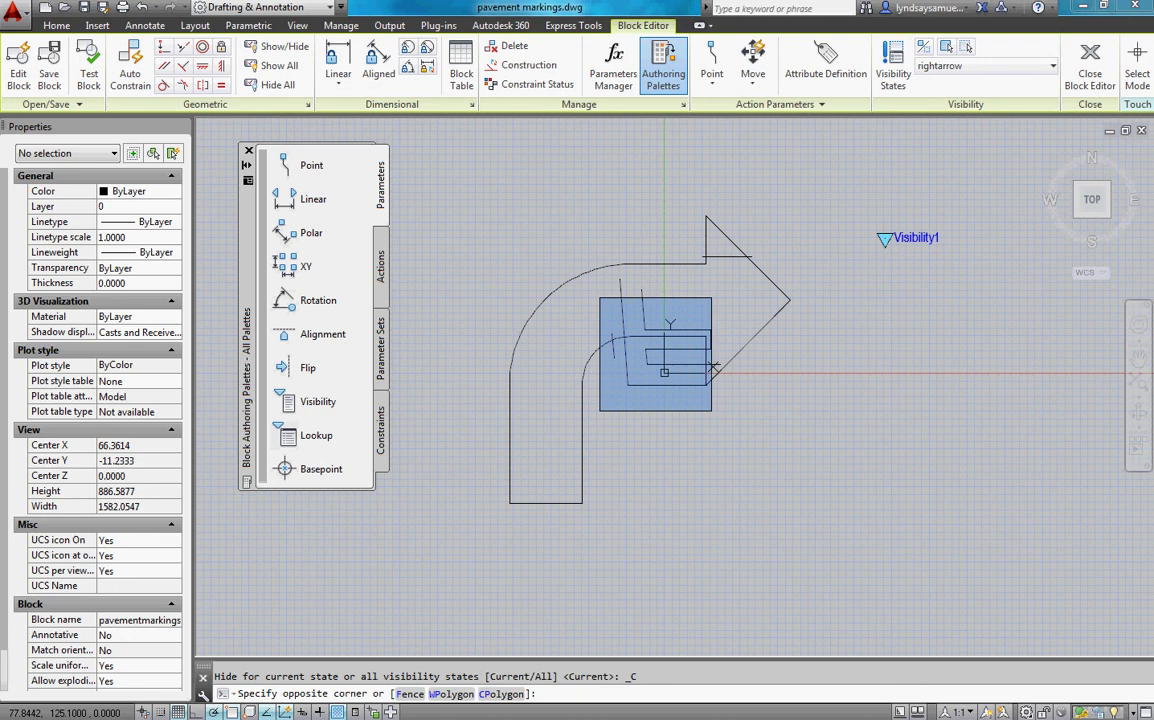
left_click(698, 232)
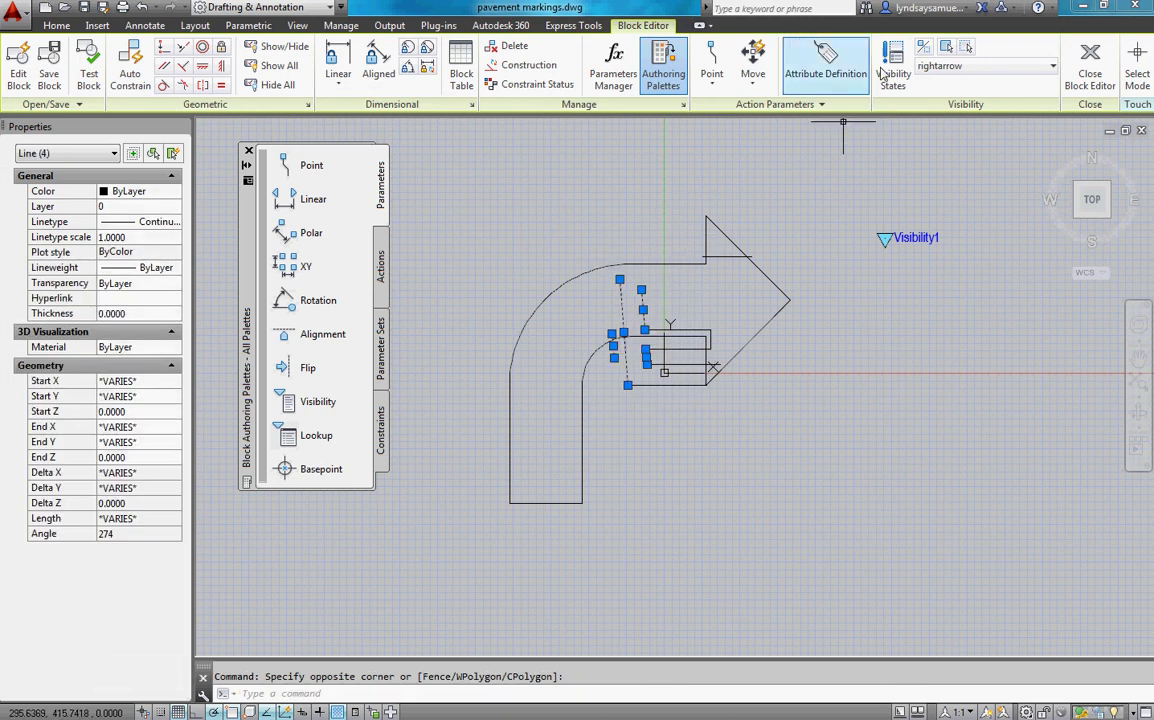
left_click(968, 52)
left_click(730, 257)
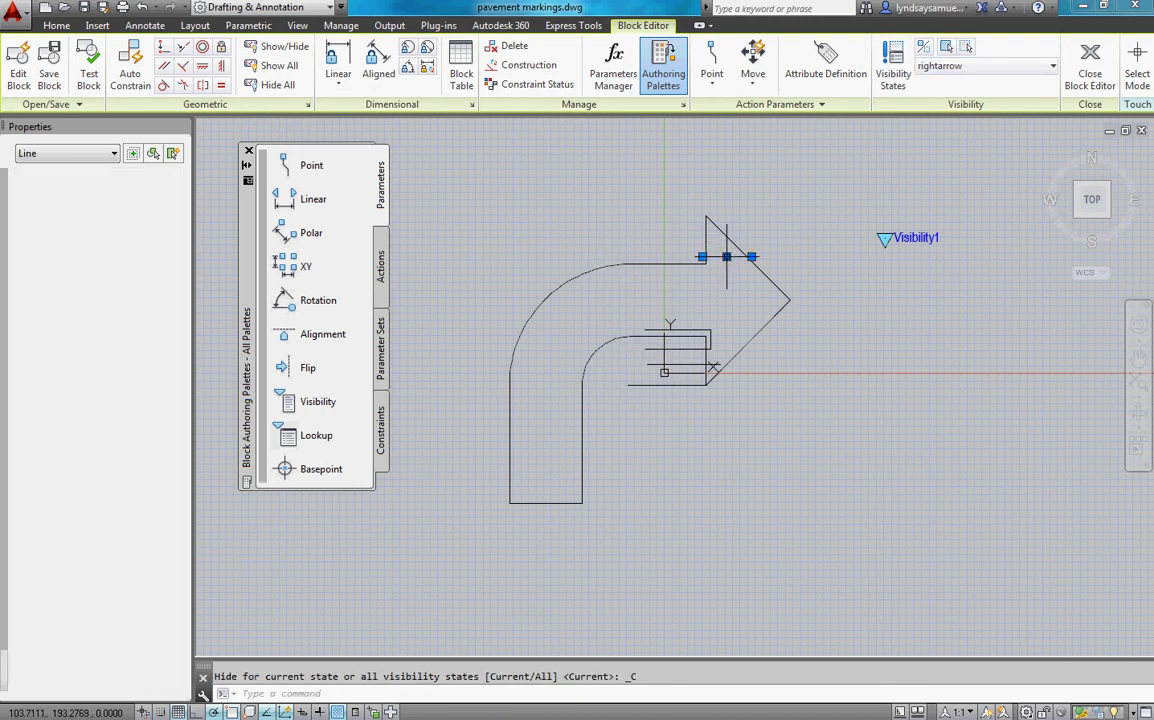
key("Return")
scroll(708, 369, "up", 5)
left_click(695, 348)
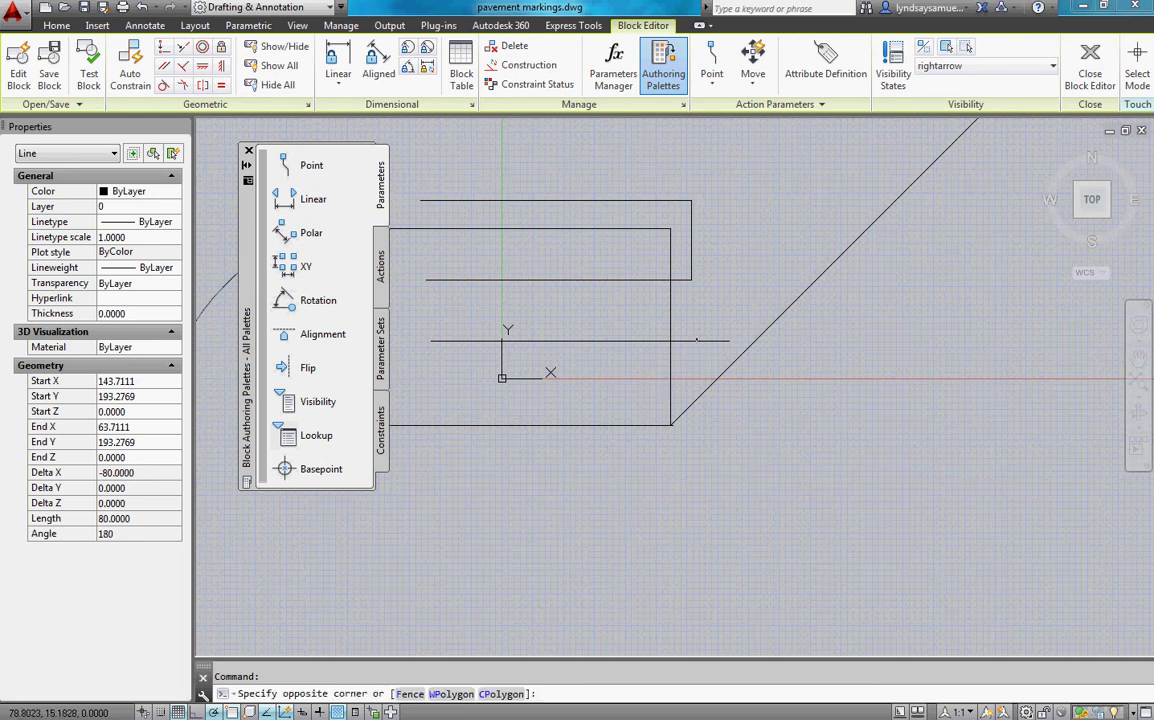
left_click(618, 310)
left_click(626, 412)
left_click(624, 427)
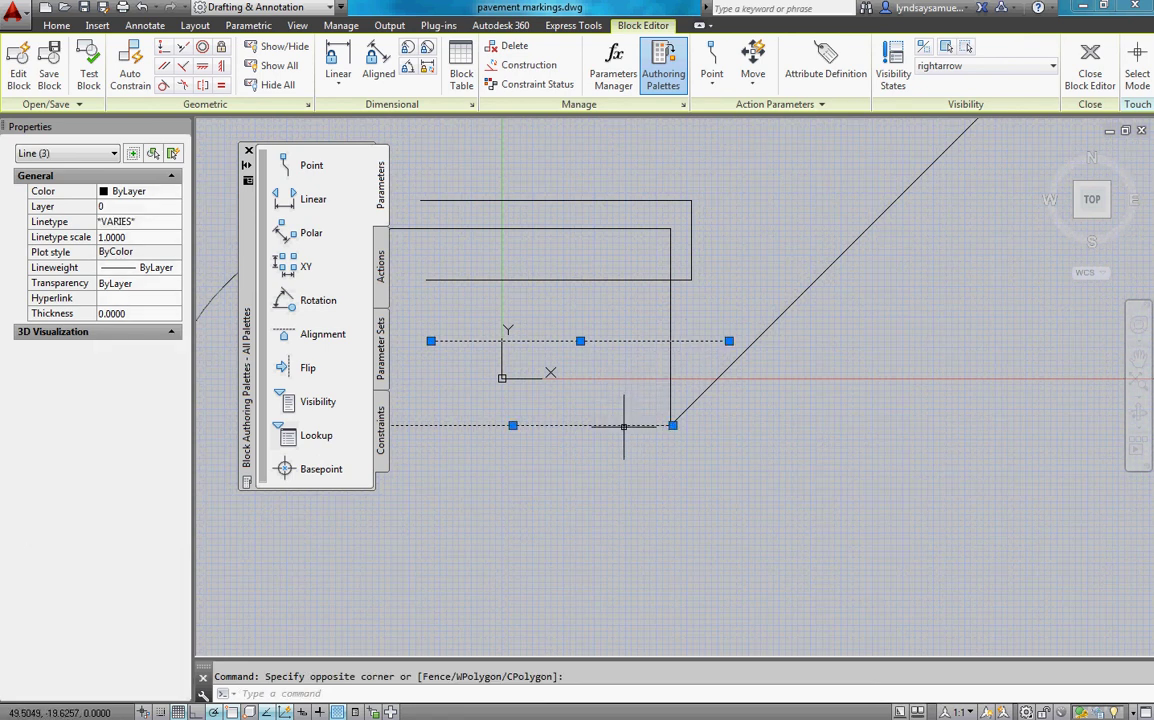
left_click(586, 278)
left_click(605, 200)
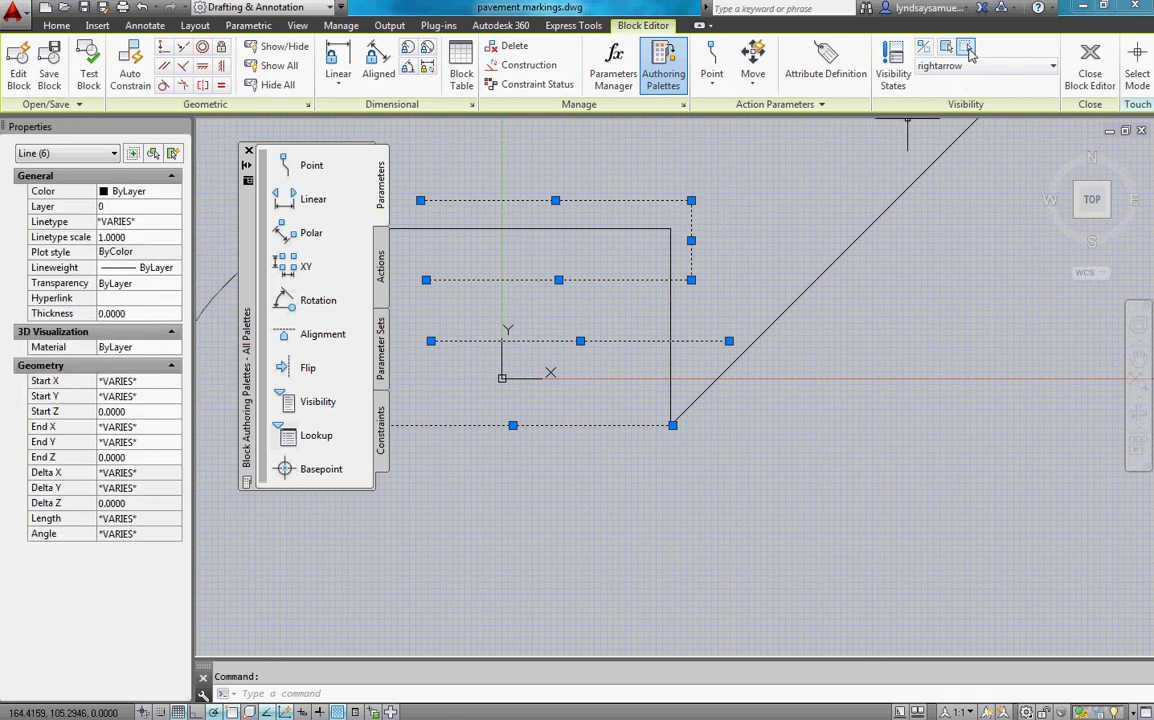
left_click(968, 50)
scroll(826, 380, "down", 5)
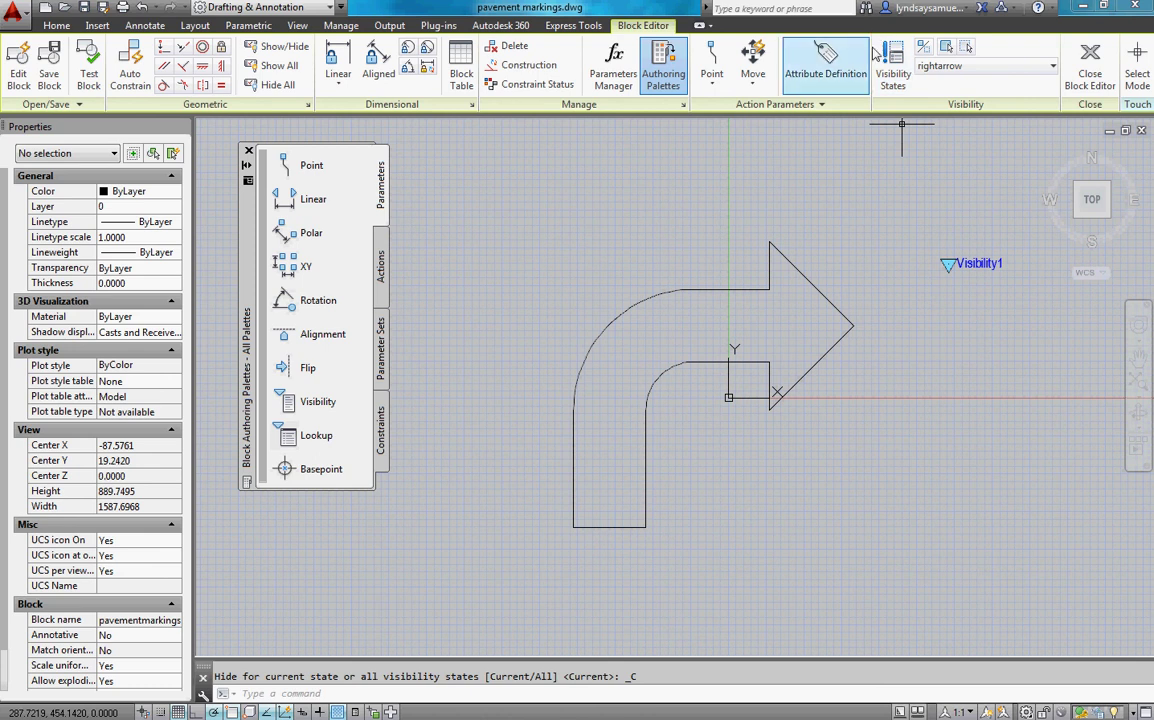
- Review the wheelchair, uparrow and rightarrow states in Visibility States and accept them
left_click(893, 70)
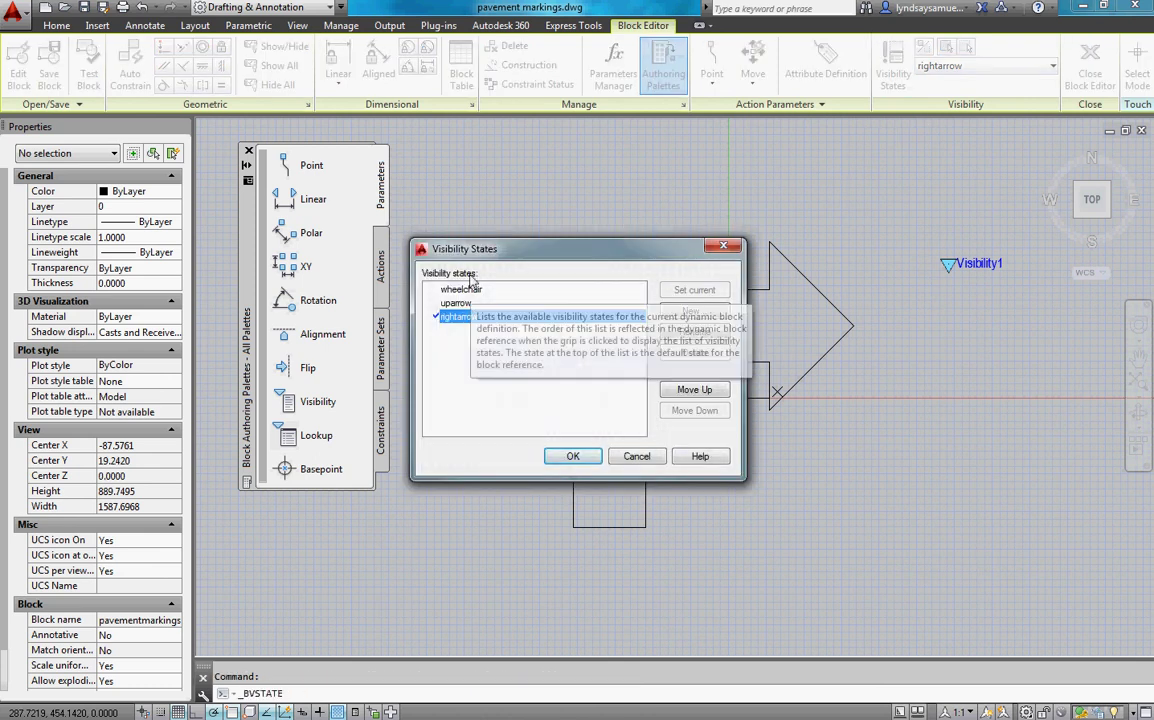
left_click(588, 463)
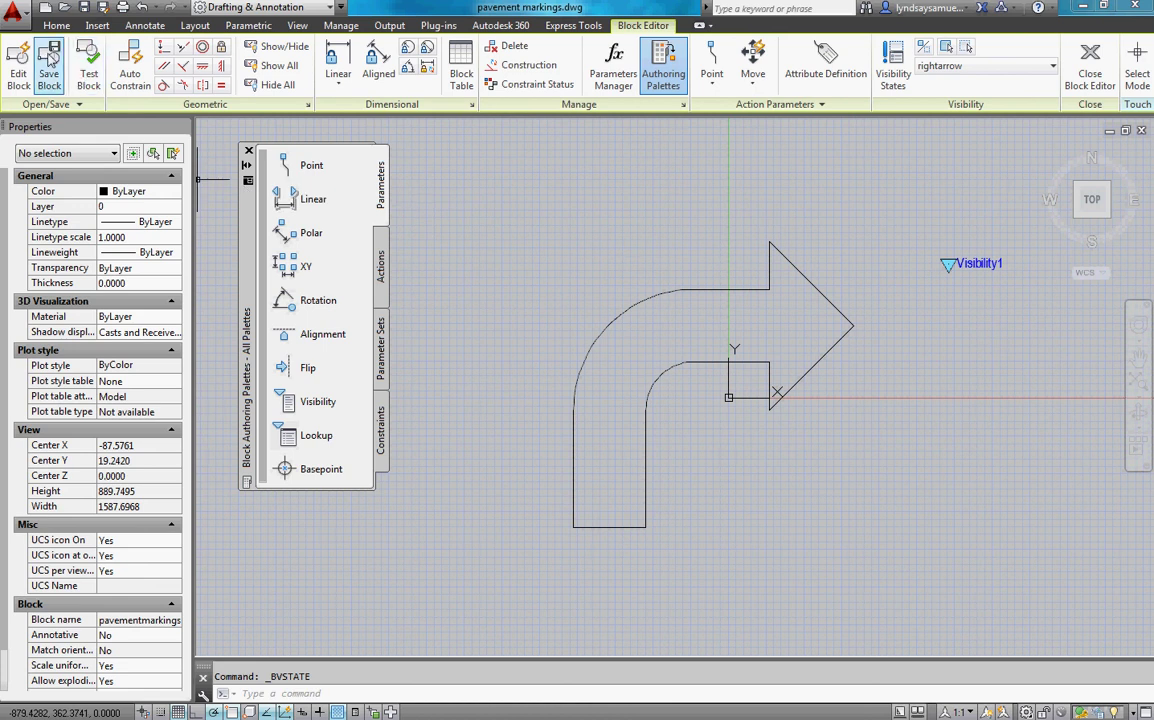
- Close the Block Editor and switch the placed block's visibility grip to uparrow, then rightarrow
left_click(1089, 66)
scroll(815, 245, "down", 4)
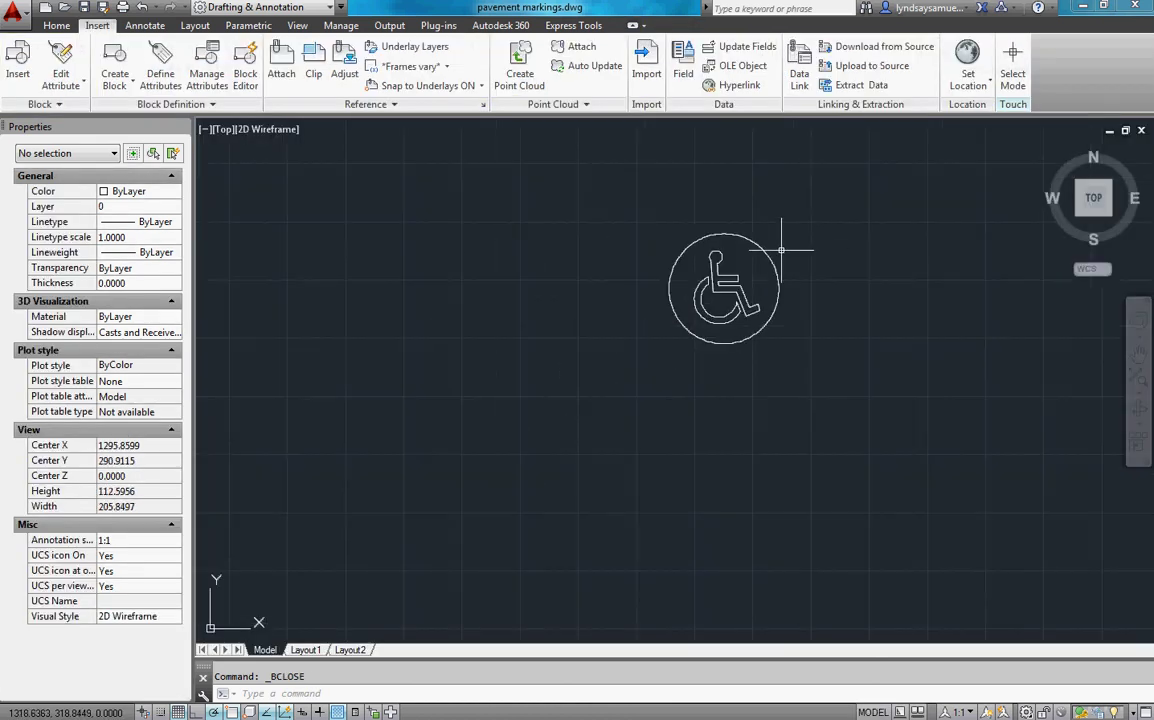
left_click(776, 258)
scroll(804, 208, "up", 4)
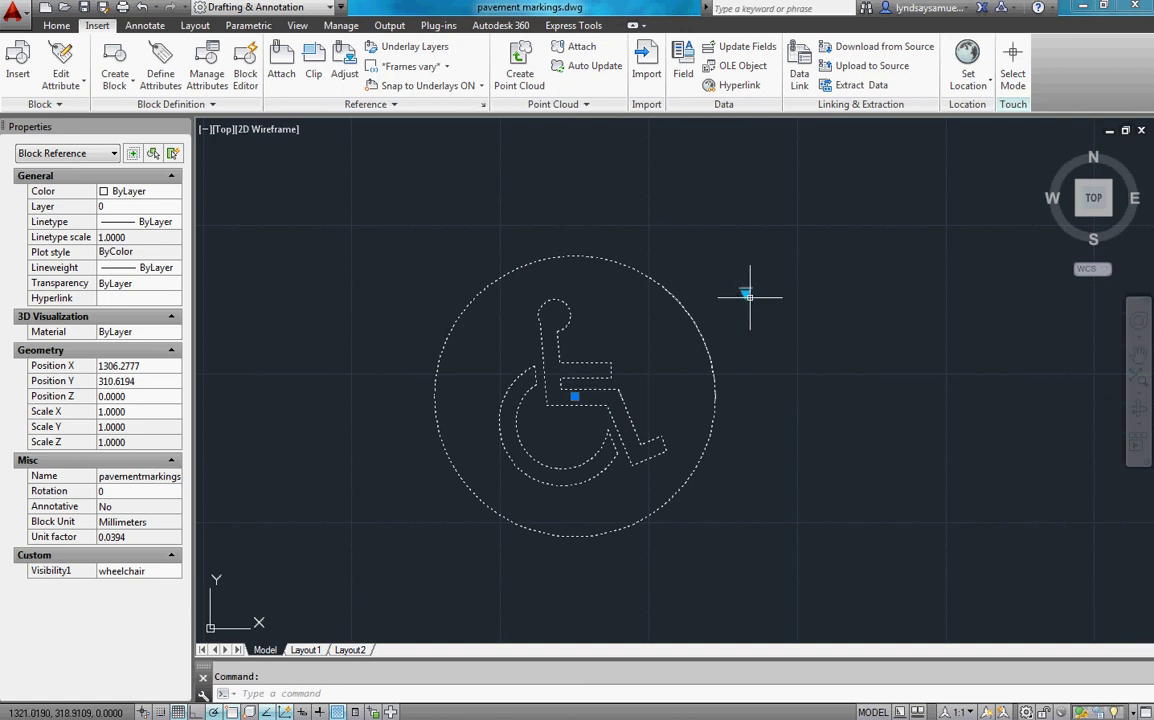
left_click(746, 294)
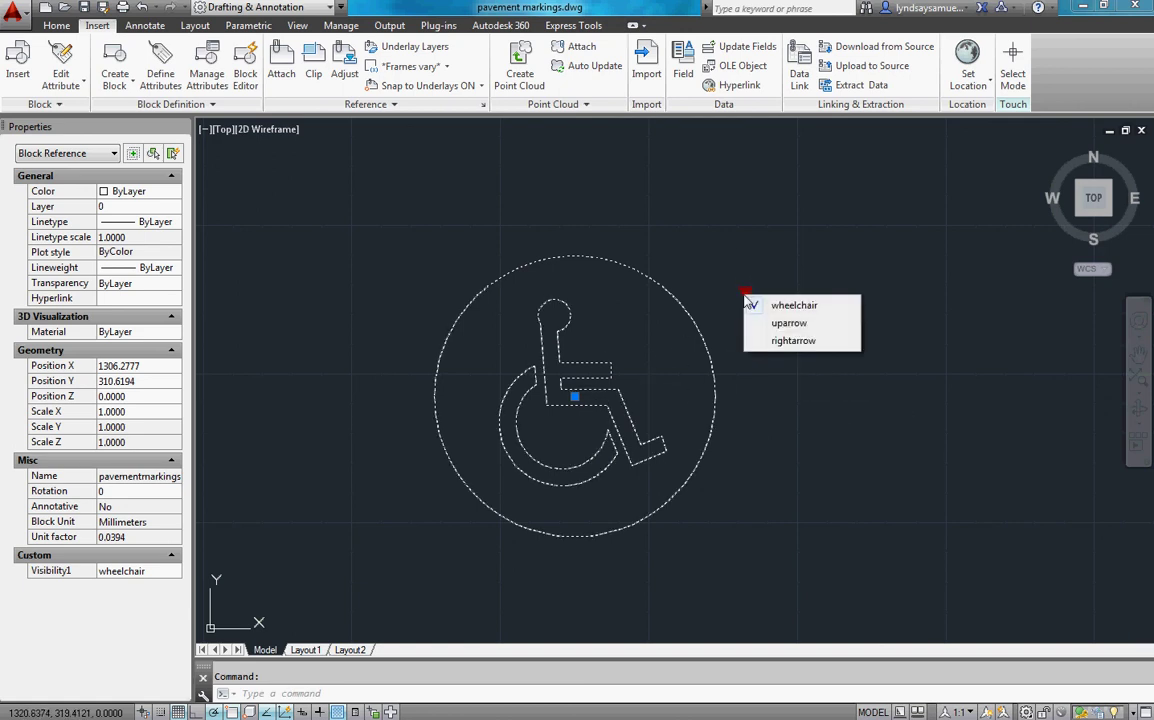
left_click(805, 320)
left_click(746, 294)
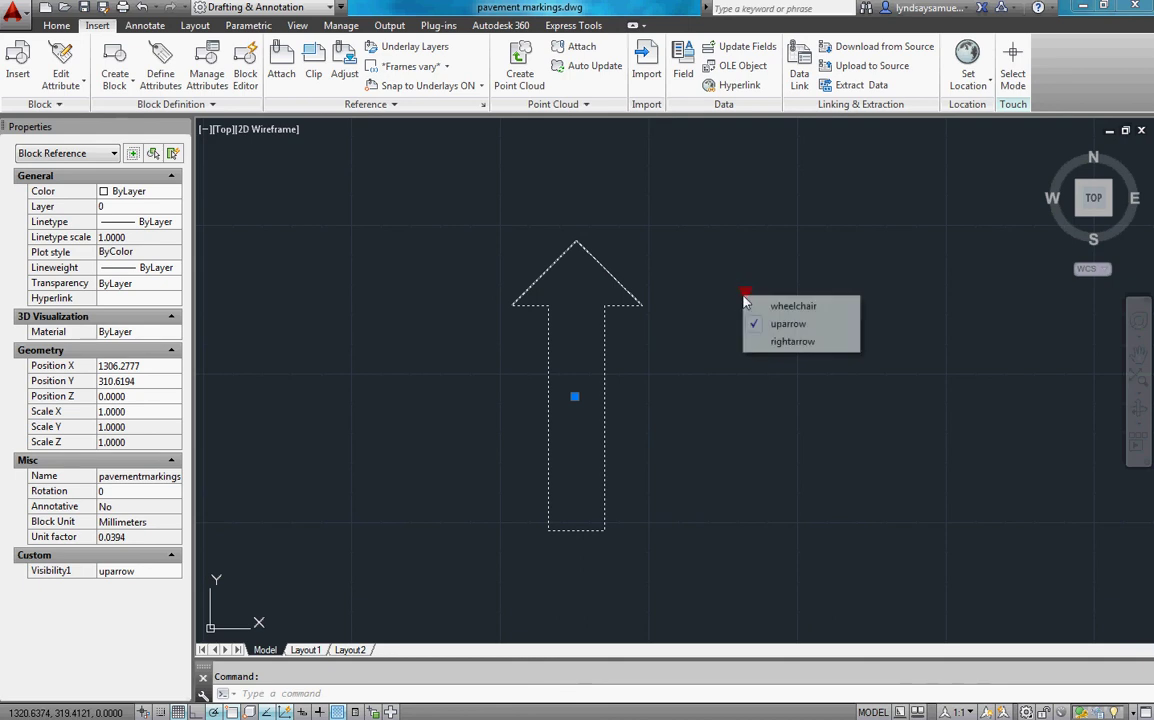
left_click(790, 342)
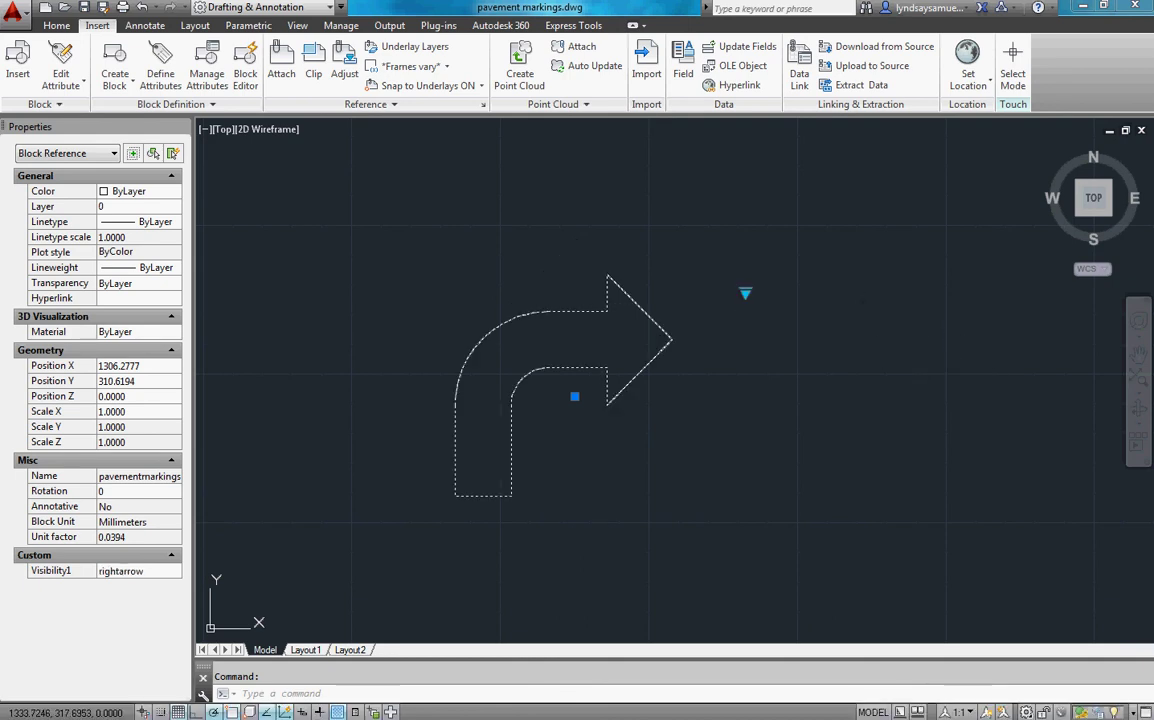
left_click(740, 296)
key("Escape")
key("Escape")
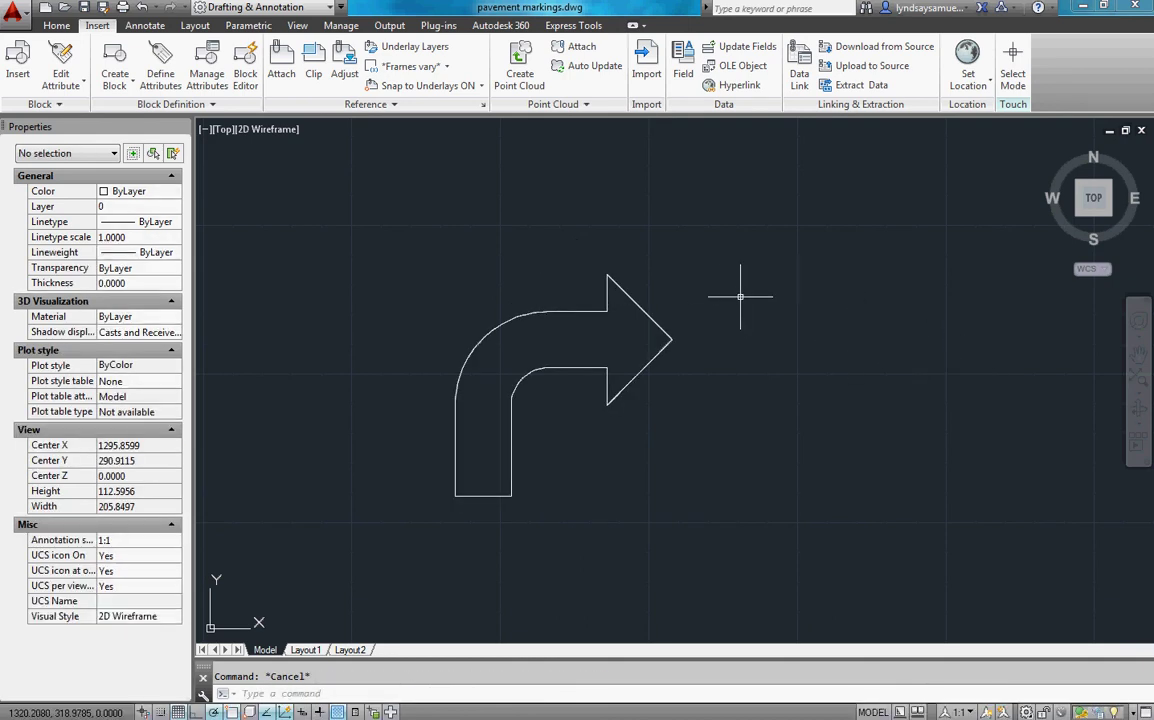